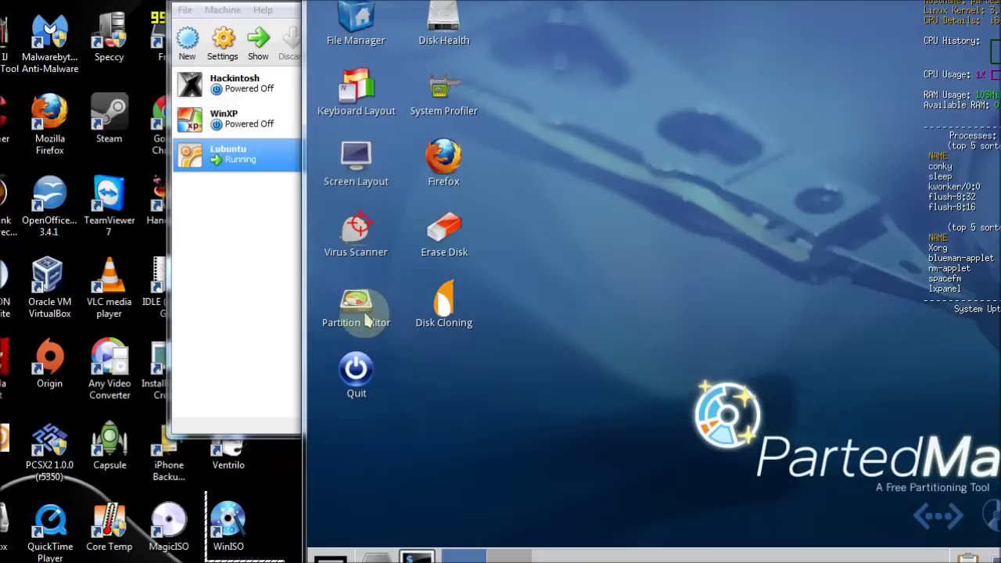
- Inspect disks /dev/sdb and /dev/sdc in the partition editor, then close it
{"action": "left_click", "coordinate": [253, 335]}
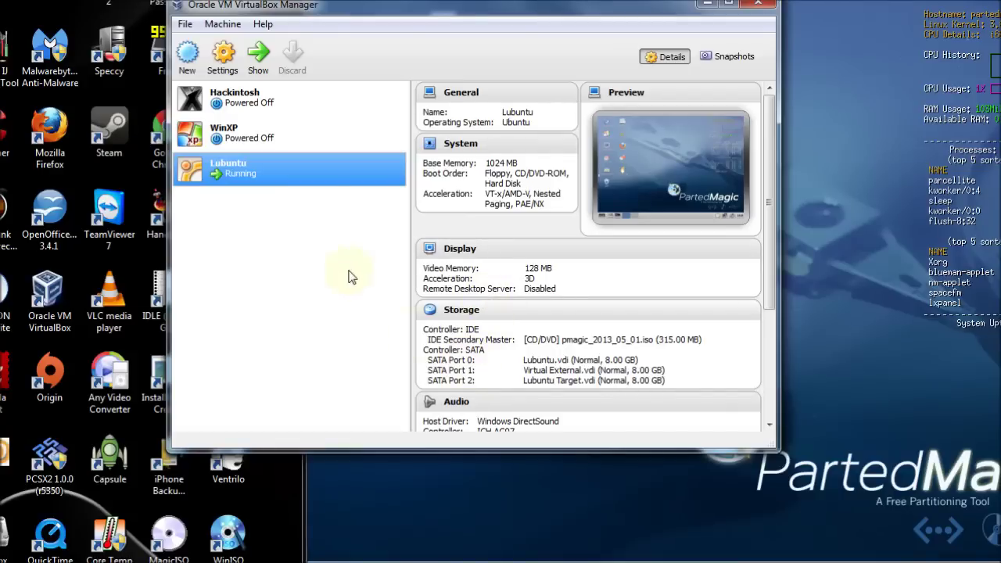
{"action": "double_click", "coordinate": [284, 172]}
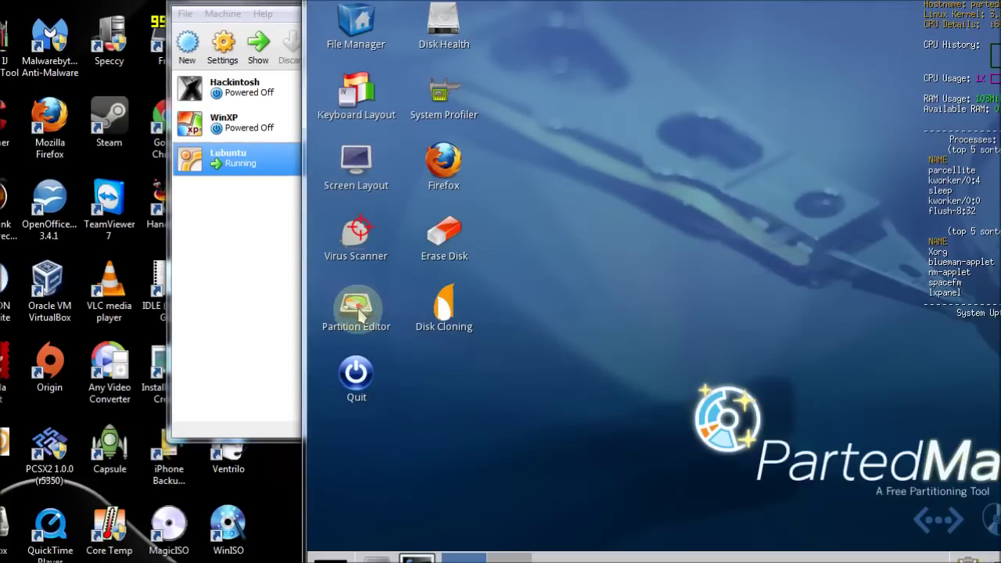
{"action": "double_click", "coordinate": [357, 311]}
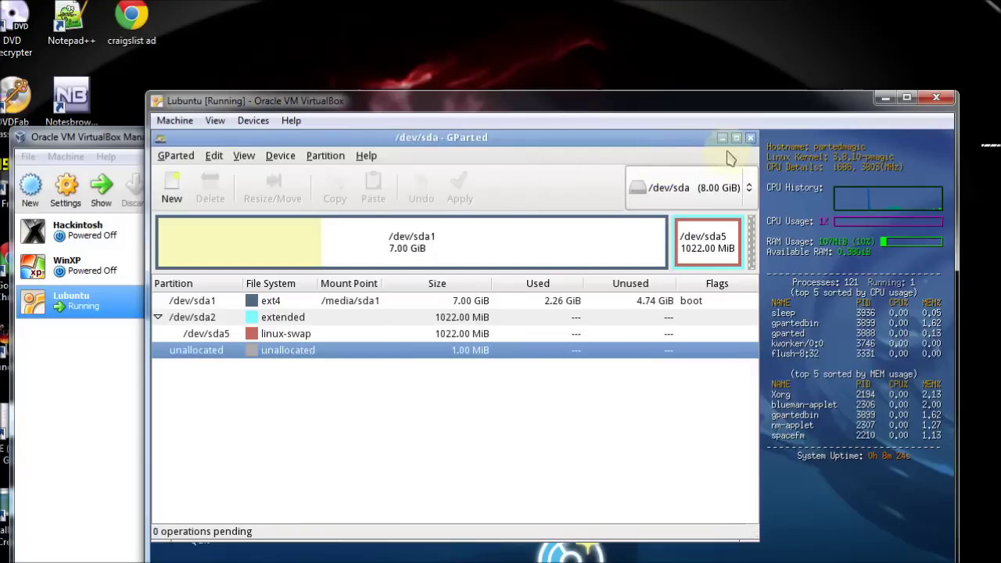
{"action": "left_click", "coordinate": [749, 190]}
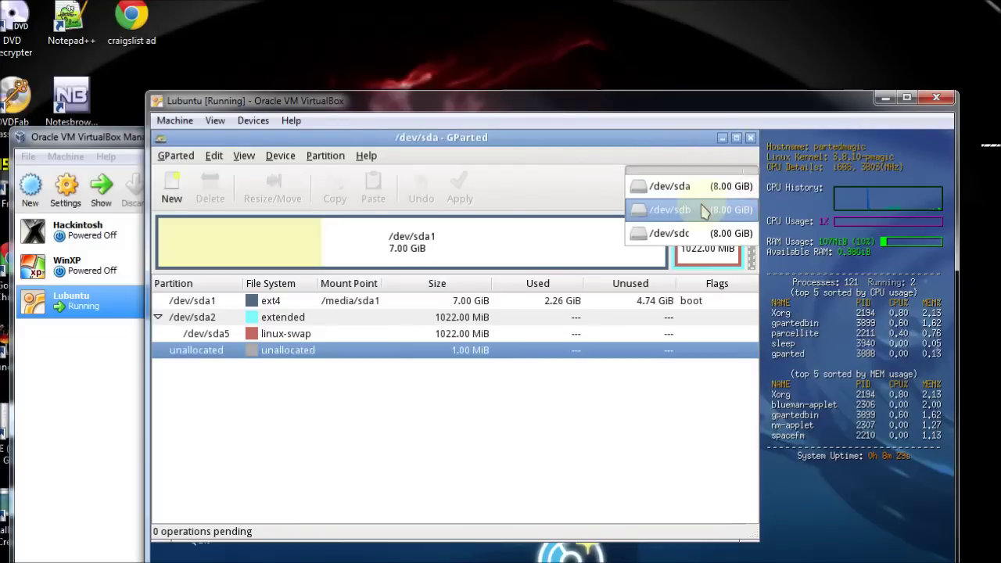
{"action": "left_click", "coordinate": [702, 210]}
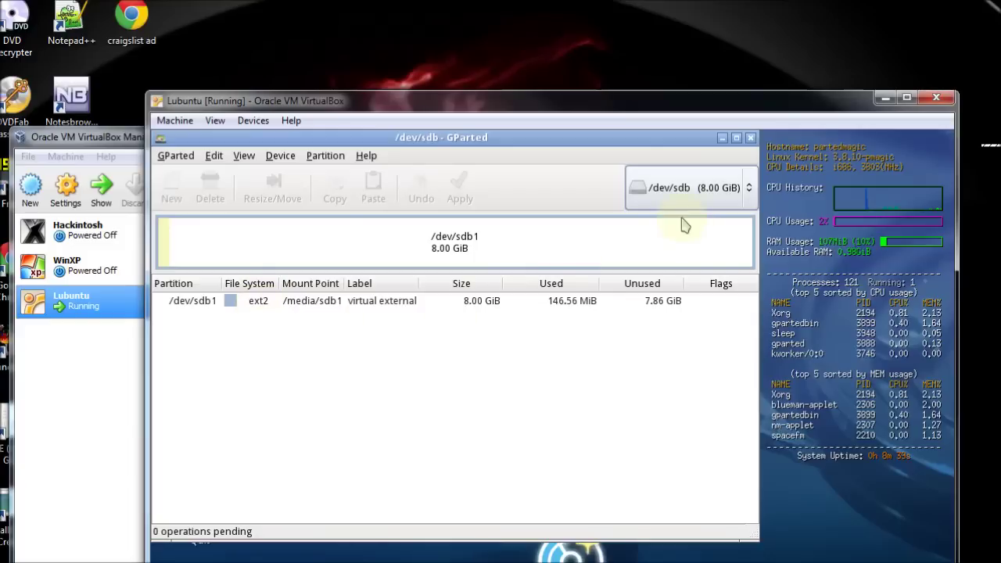
{"action": "left_click", "coordinate": [731, 192]}
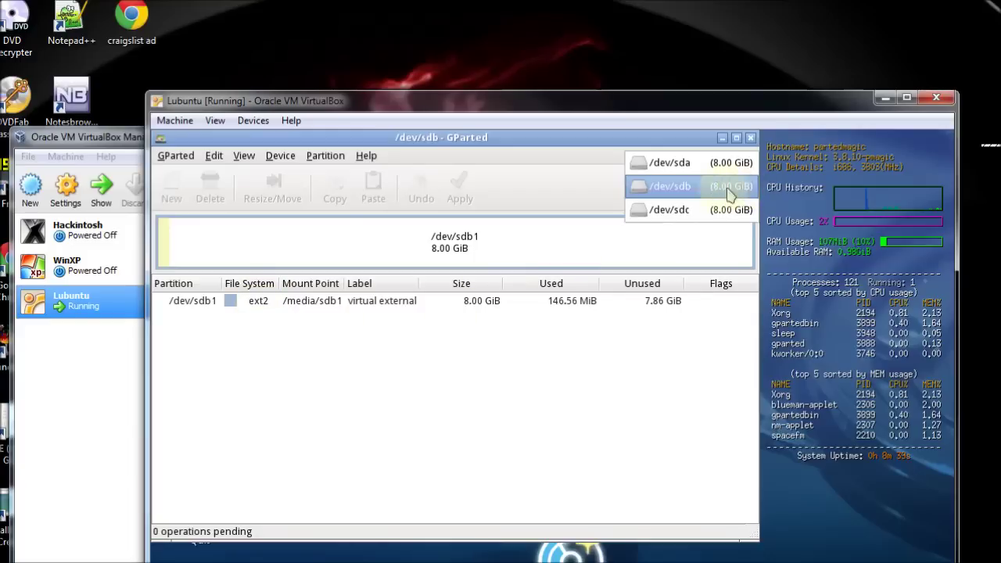
{"action": "left_click", "coordinate": [692, 216]}
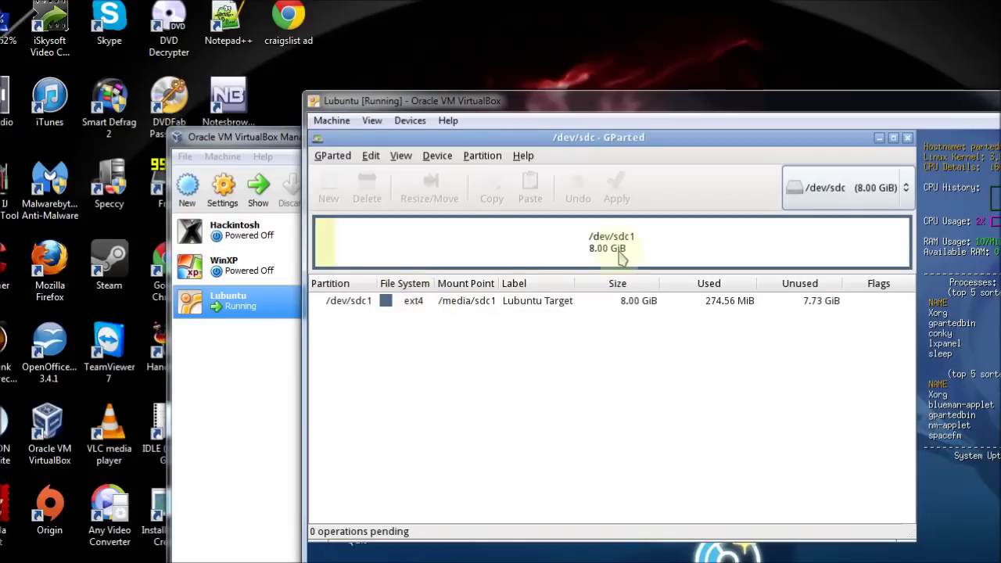
{"action": "right_click", "coordinate": [500, 252]}
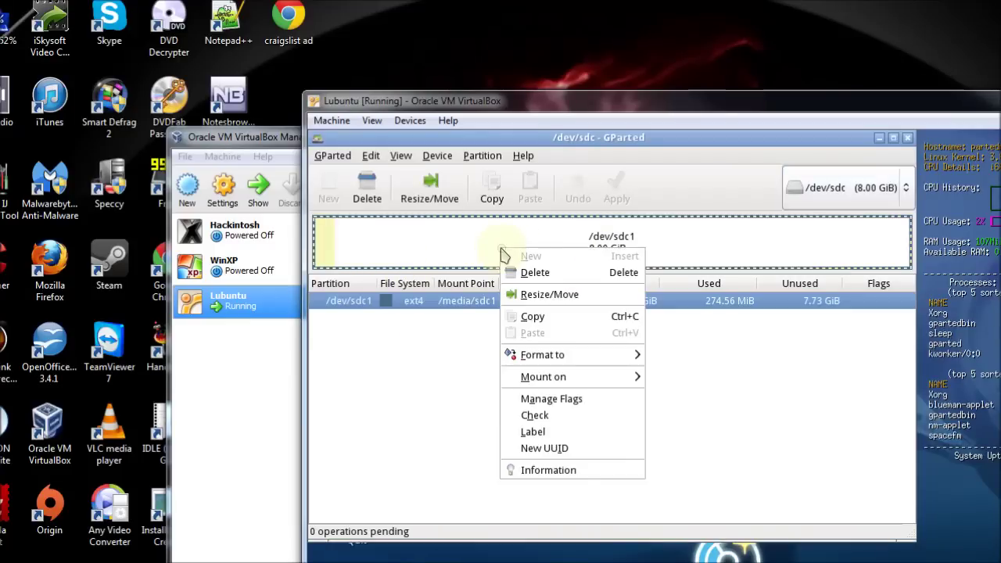
{"action": "left_click", "coordinate": [860, 192]}
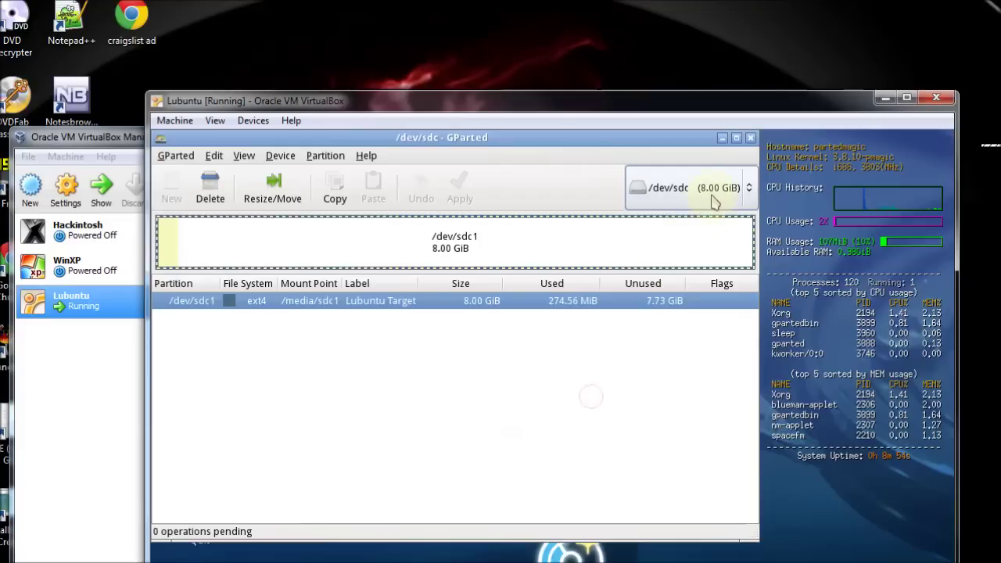
{"action": "left_click", "coordinate": [876, 195]}
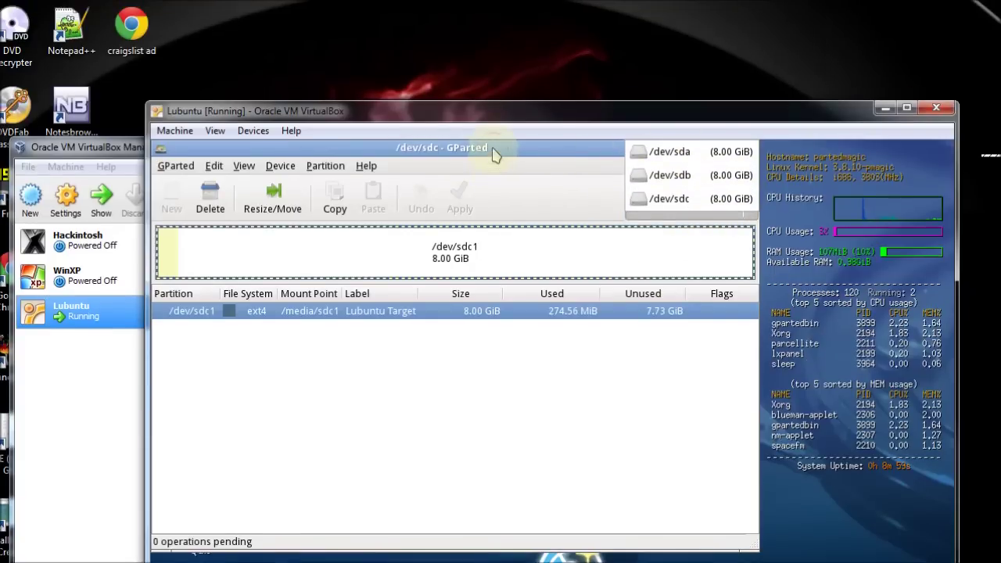
{"action": "left_click", "coordinate": [494, 154]}
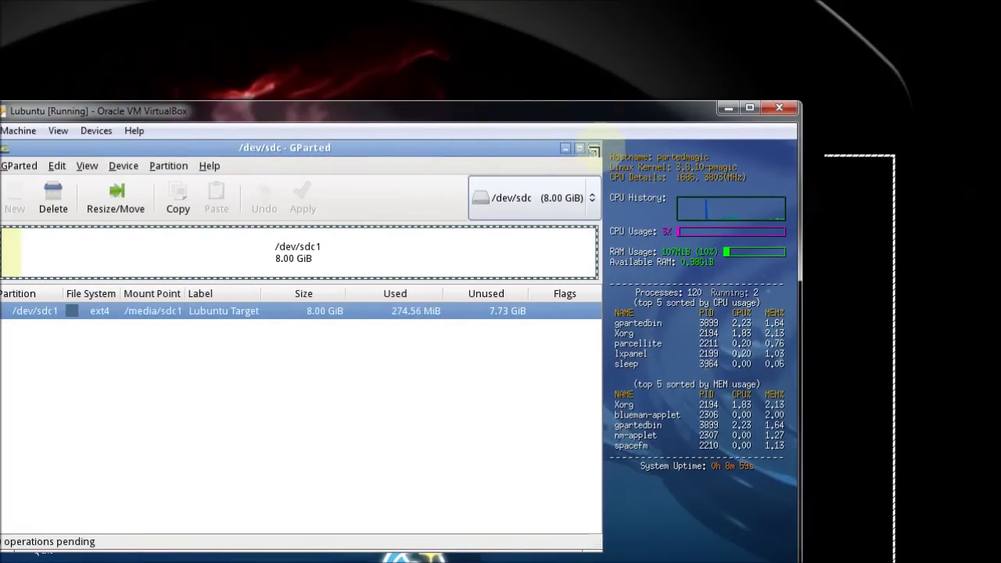
{"action": "left_click", "coordinate": [595, 148]}
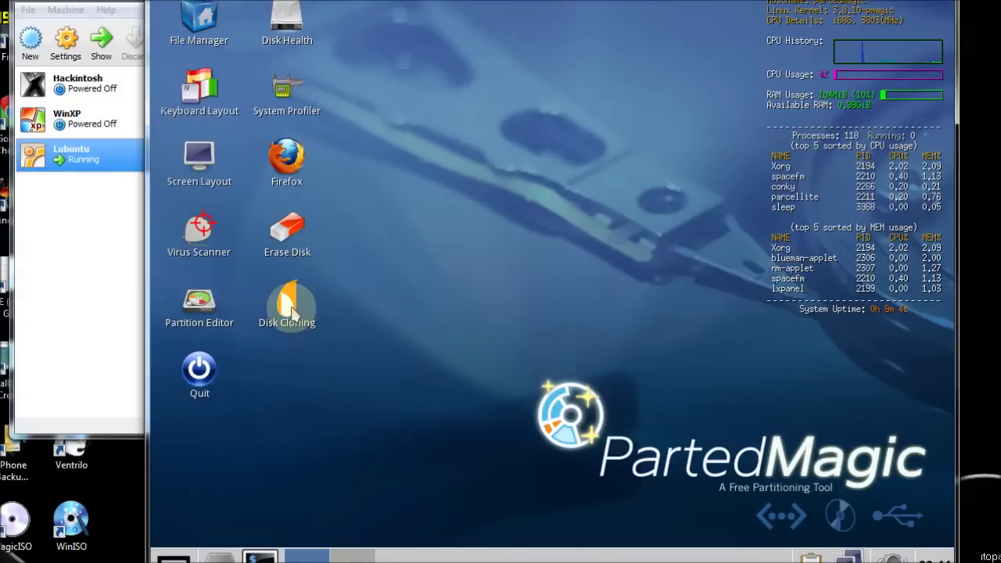
- Start Disk Cloning in device-image mode with a local_dev image repository
{"action": "double_click", "coordinate": [290, 309]}
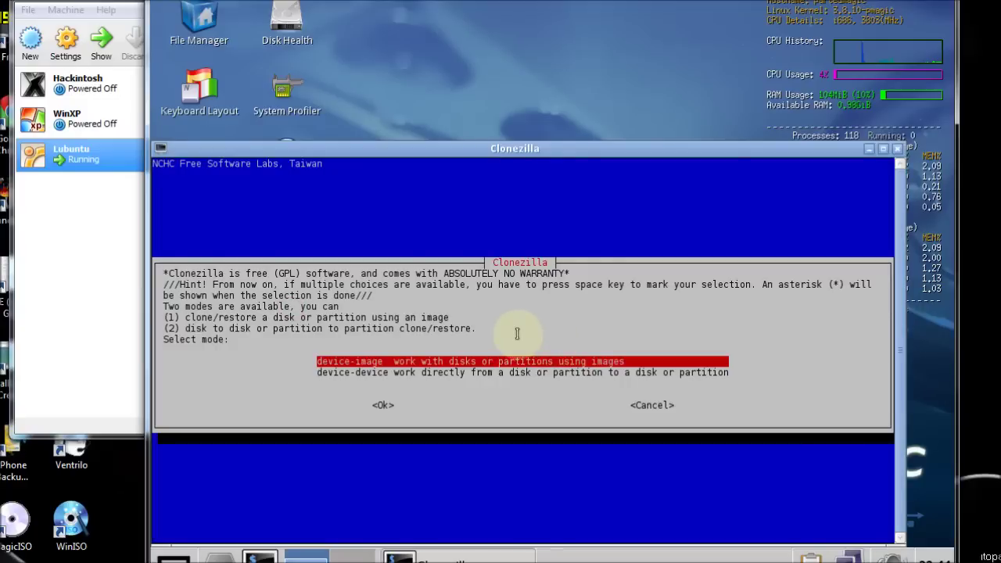
{"action": "key", "text": "Return"}
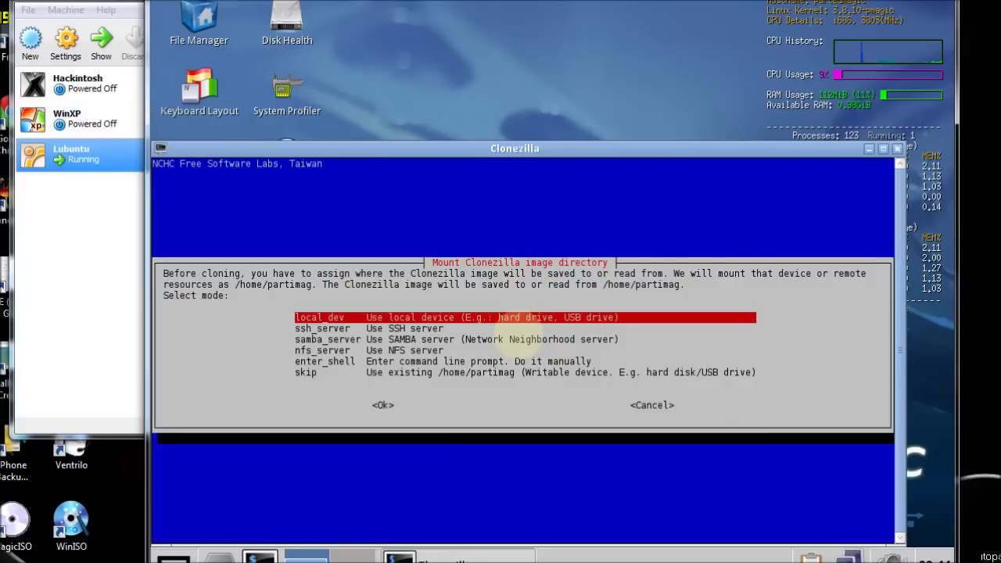
{"action": "key", "text": "Return"}
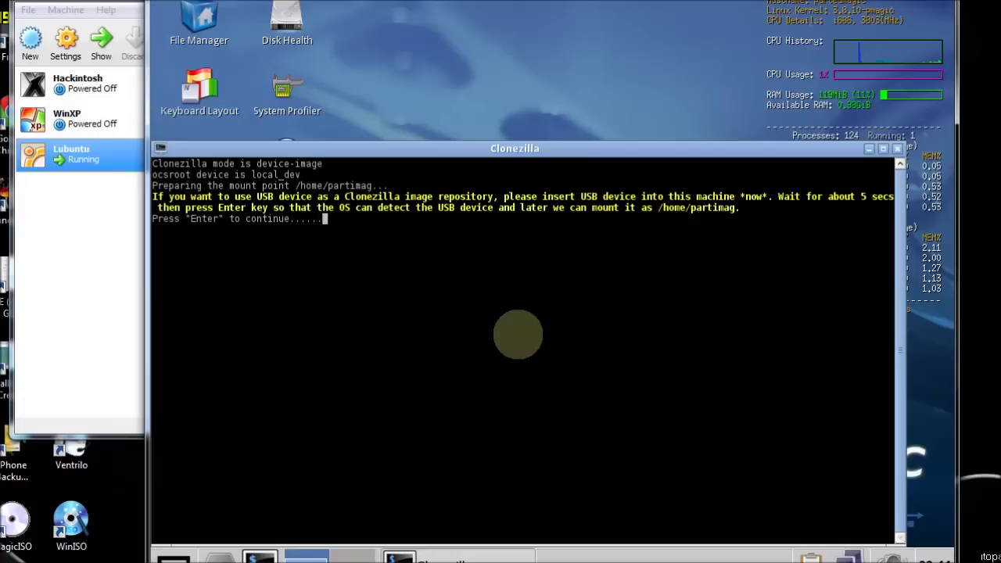
{"action": "key", "text": "Return"}
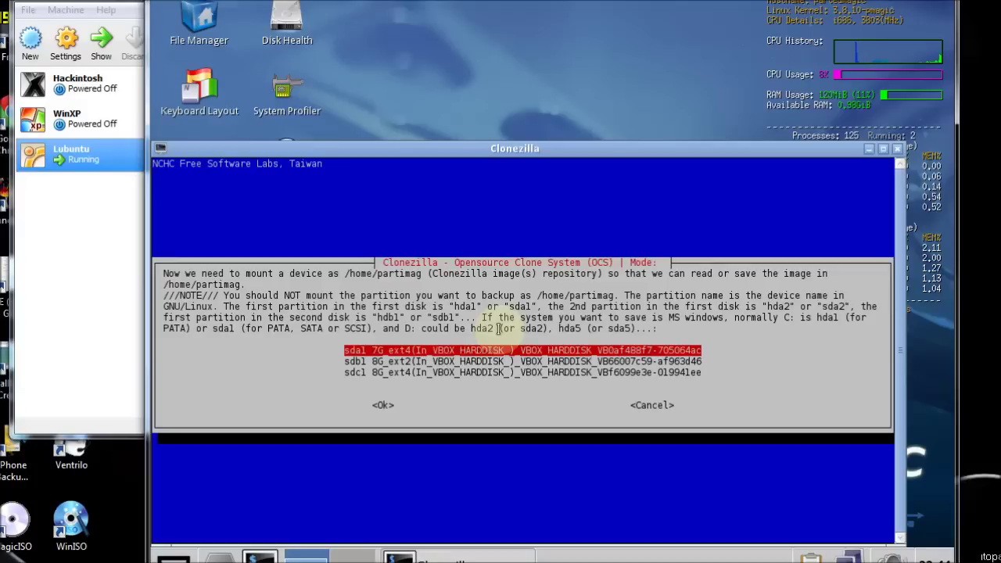
- Use the top directory of partition sdb1 as the image repository
{"action": "key", "text": "Down"}
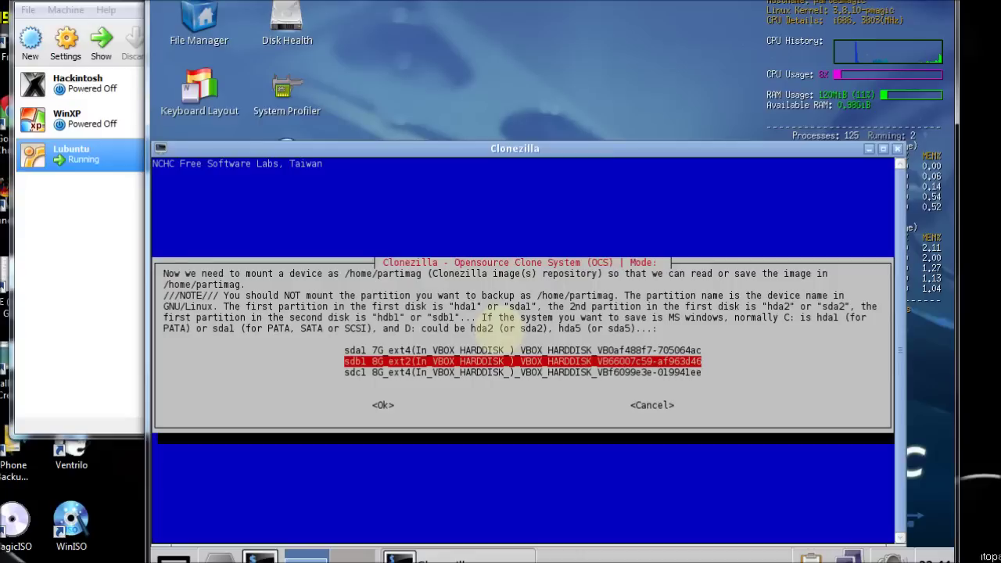
{"action": "key", "text": "Return"}
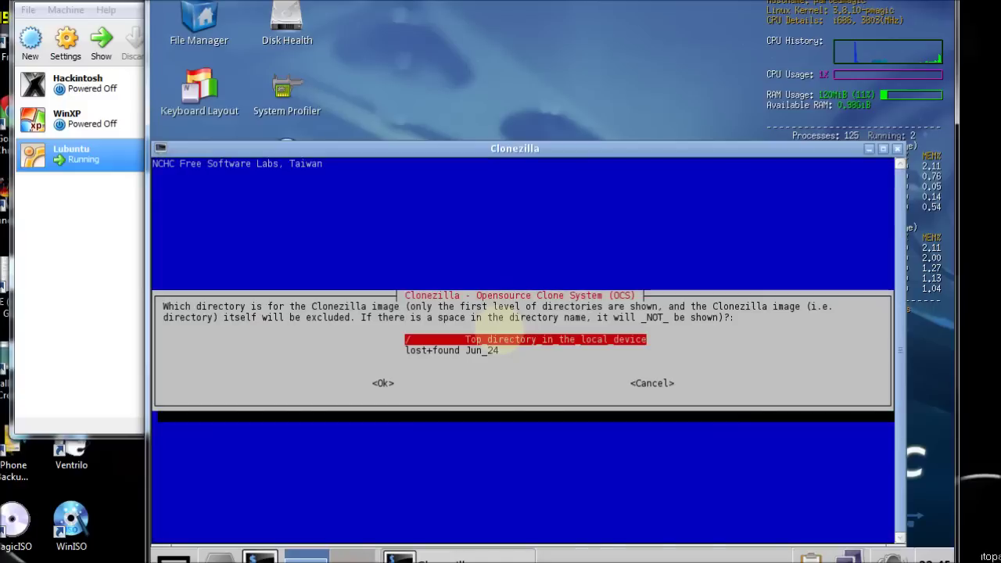
{"action": "key", "text": "Return"}
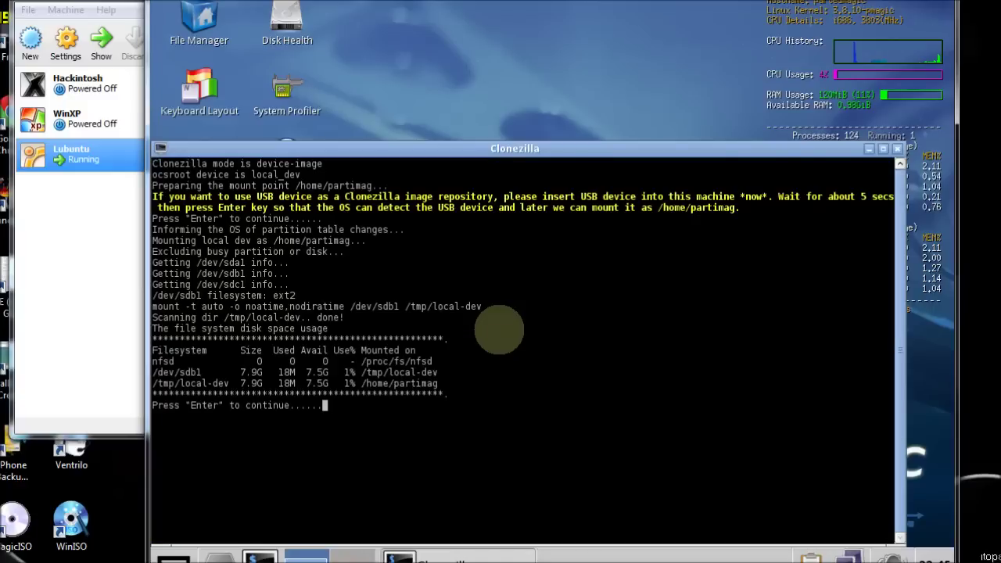
{"action": "key", "text": "Return"}
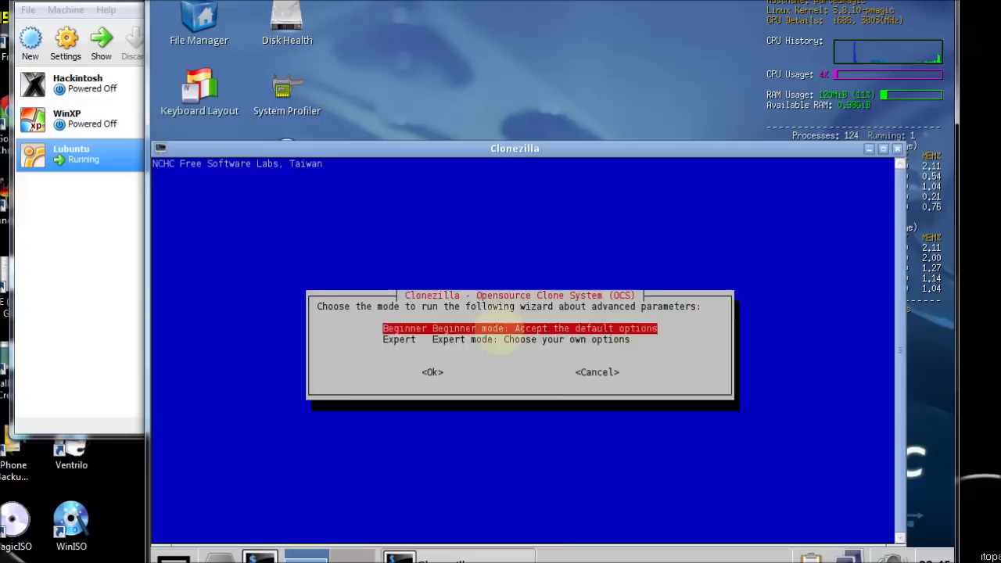
- Accept Beginner mode and choose saveparts to save local partitions as an image
{"action": "key", "text": "Return"}
{"action": "key", "text": "Down"}
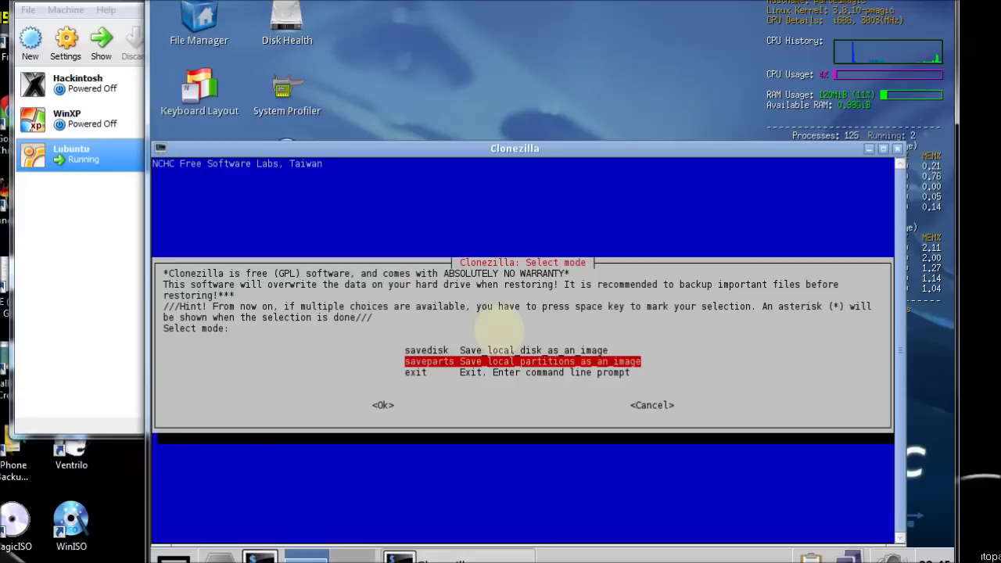
{"action": "key", "text": "Up"}
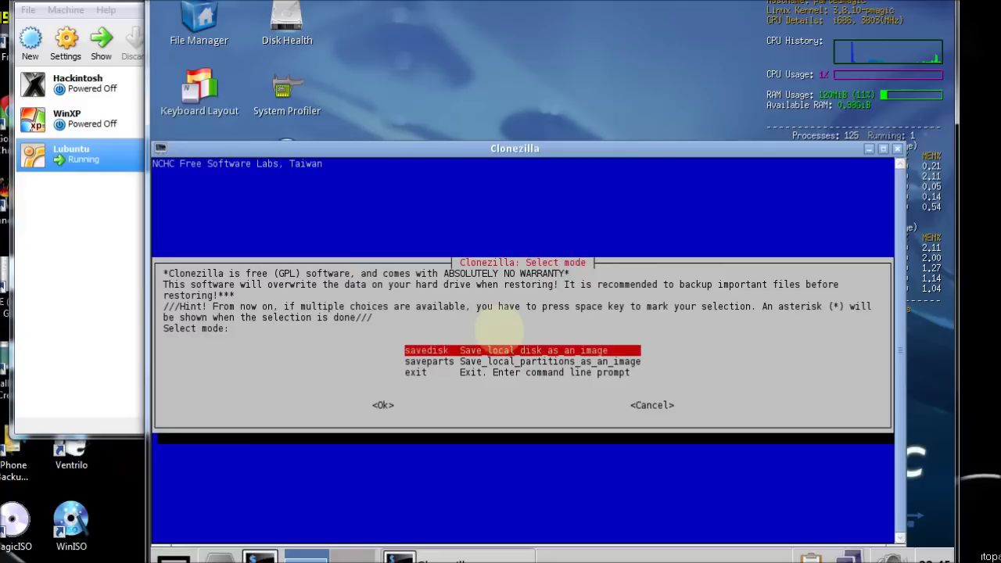
{"action": "key", "text": "Down"}
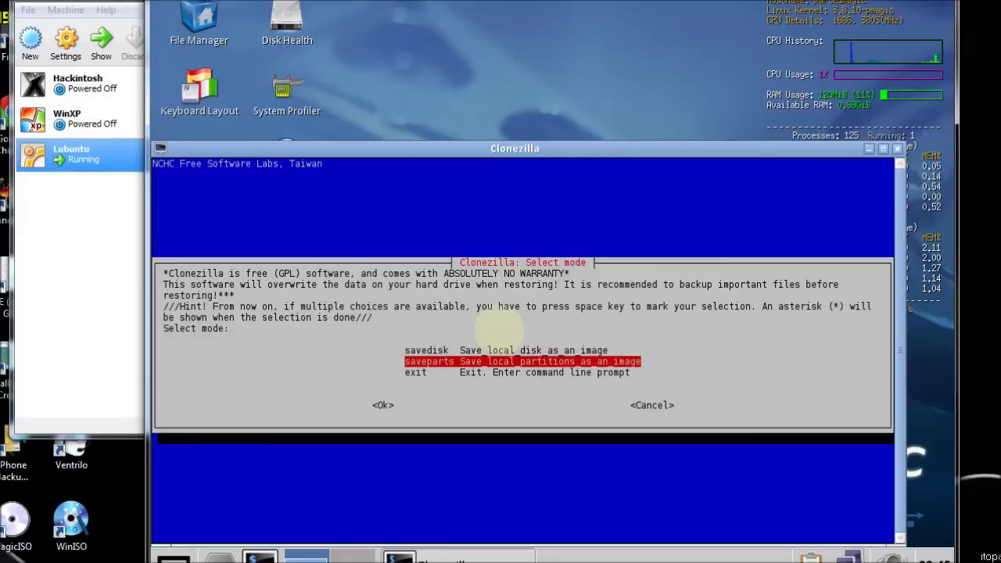
{"action": "key", "text": "Return"}
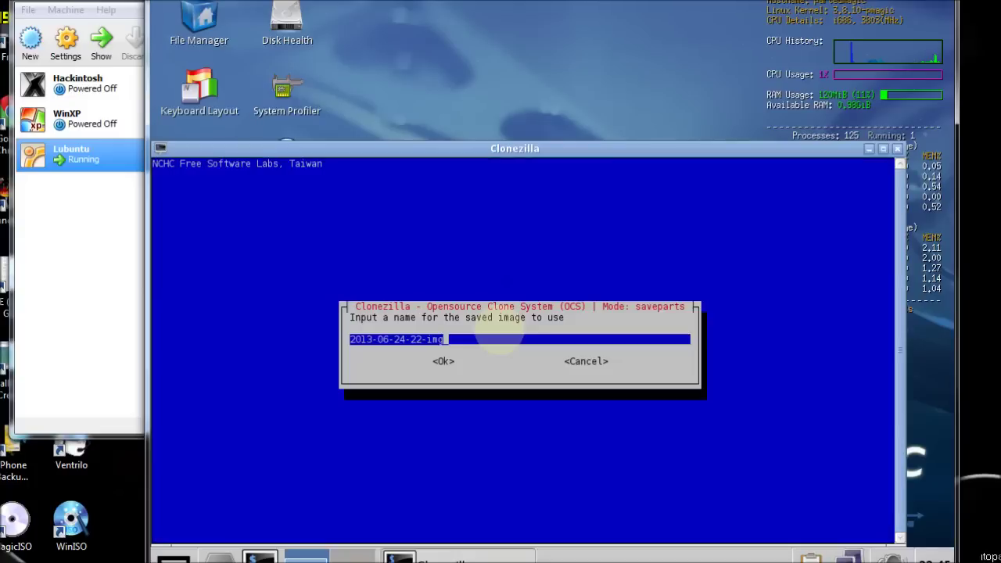
{"action": "key", "text": "Left"}
{"action": "key", "text": "Left"}
{"action": "key", "text": "Left"}
{"action": "key", "text": "Left"}
{"action": "key", "text": "Left"}
{"action": "key", "text": "Left"}
{"action": "key", "text": "Left"}
{"action": "key", "text": "Left"}
{"action": "key", "text": "Left"}
{"action": "key", "text": "Left"}
{"action": "key", "text": "Left"}
{"action": "key", "text": "Left"}
{"action": "key", "text": "Left"}
{"action": "key", "text": "Left"}
{"action": "key", "text": "Left"}
{"action": "key", "text": "Left"}
{"action": "key", "text": "Left"}
{"action": "type", "text": "L"}
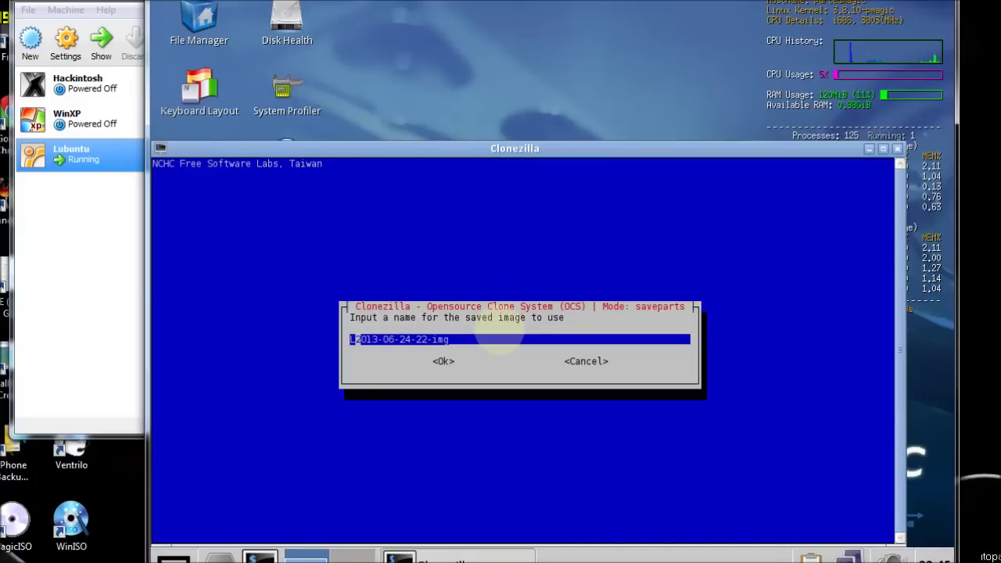
{"action": "type", "text": "ubuntu"}
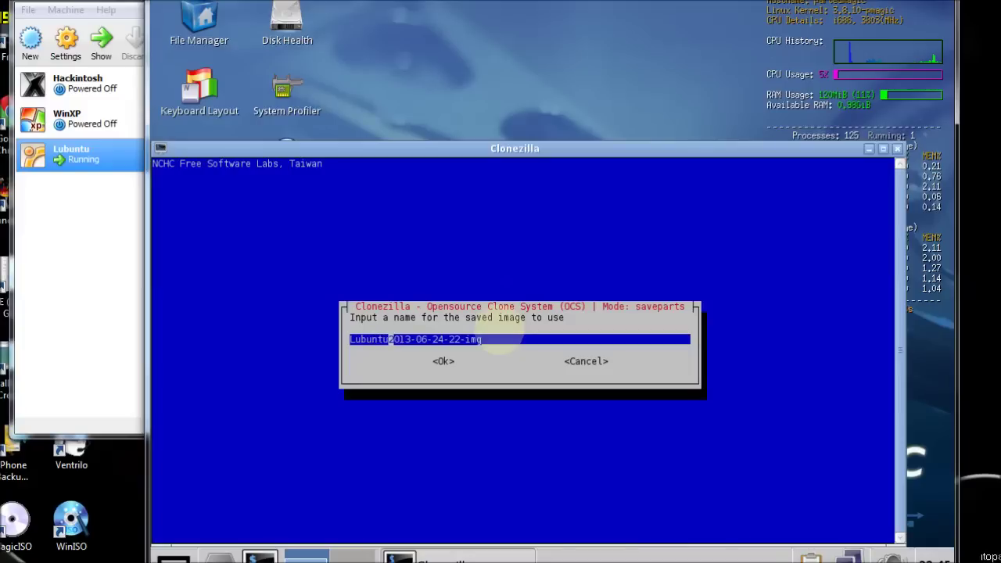
{"action": "key", "text": "Return"}
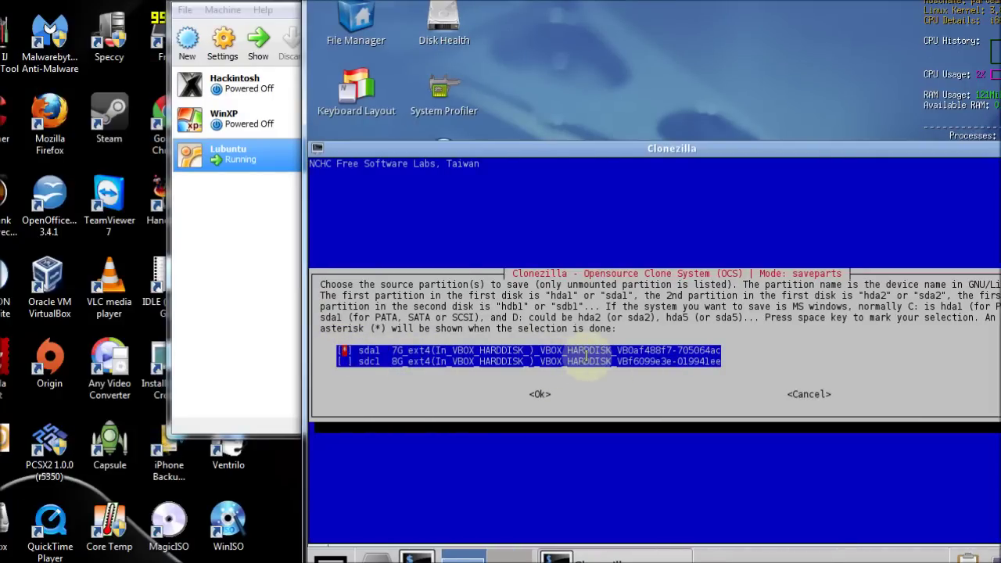
- Save sda1, skipping the source file system check but checking the saved image
{"action": "key", "text": "Return"}
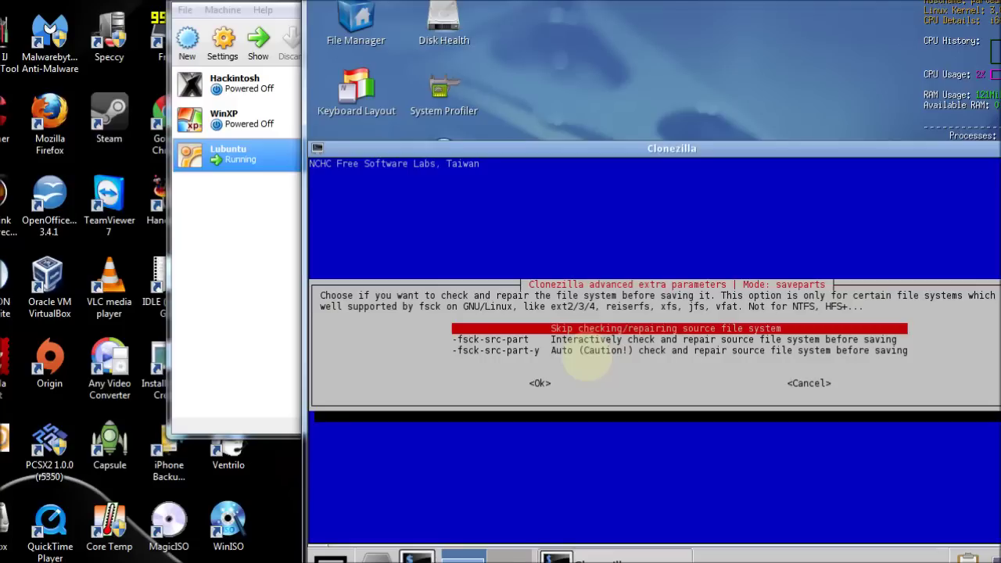
{"action": "key", "text": "Return"}
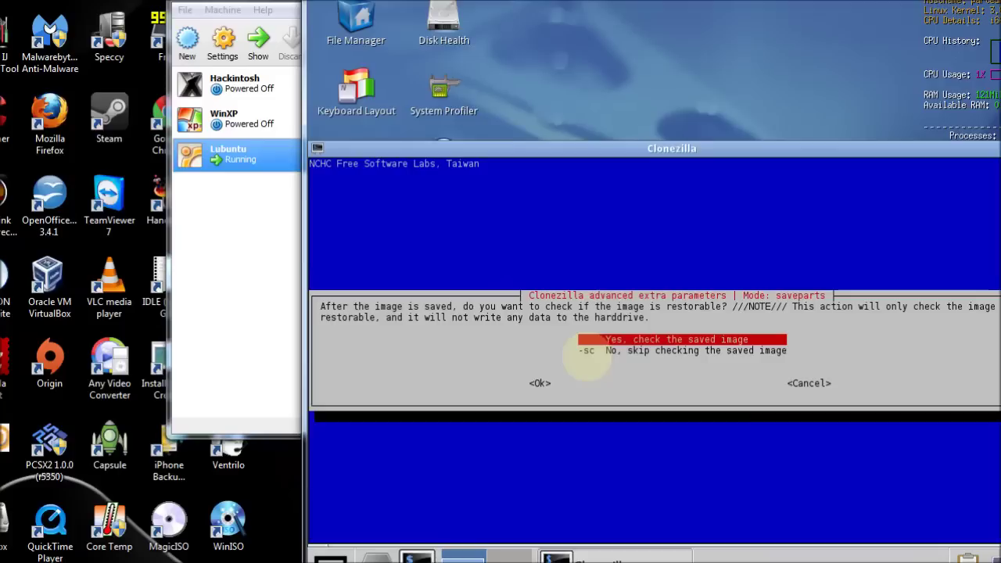
{"action": "key", "text": "Return"}
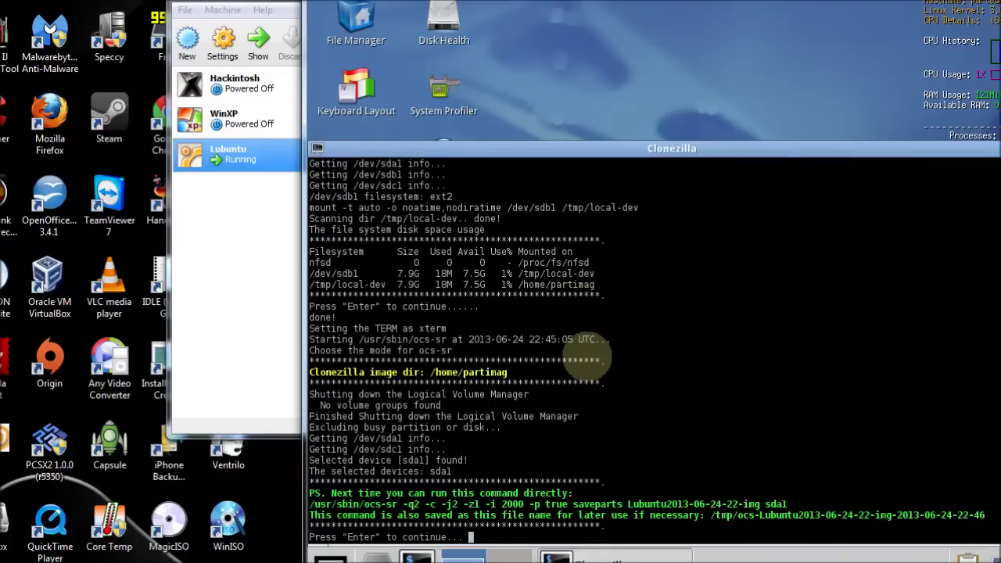
{"action": "key", "text": "Return"}
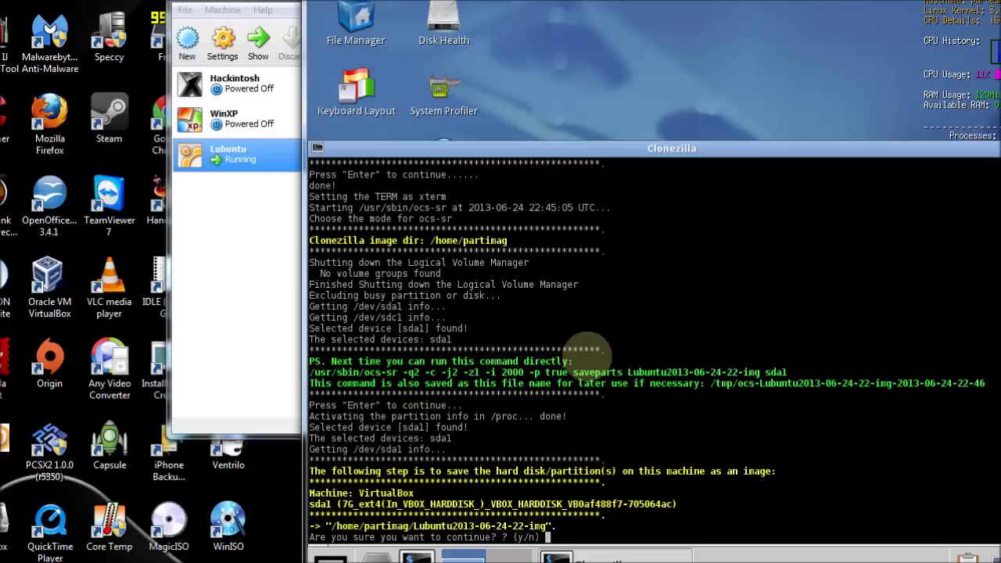
{"action": "type", "text": "y"}
{"action": "key", "text": "Return"}
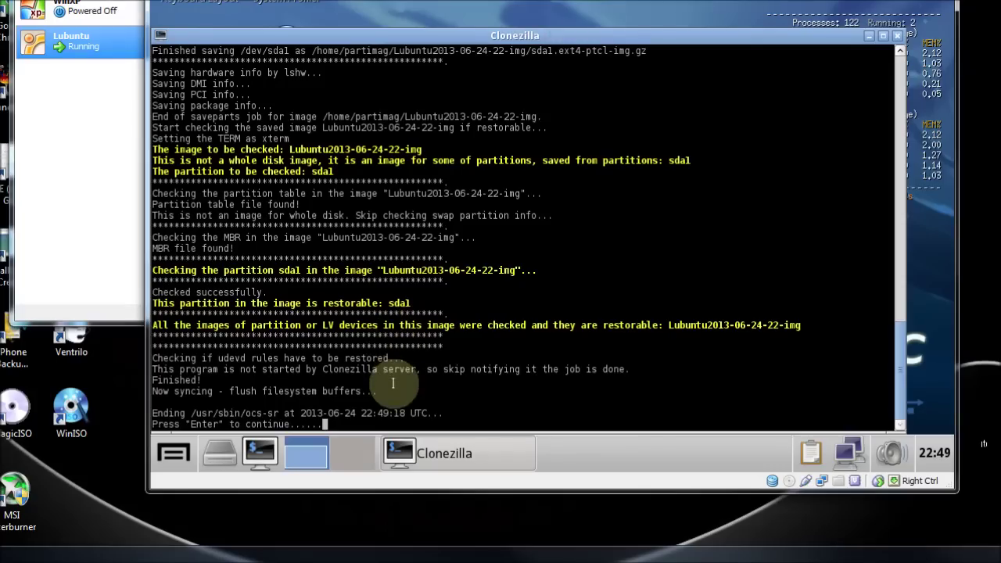
{"action": "key", "text": "Return"}
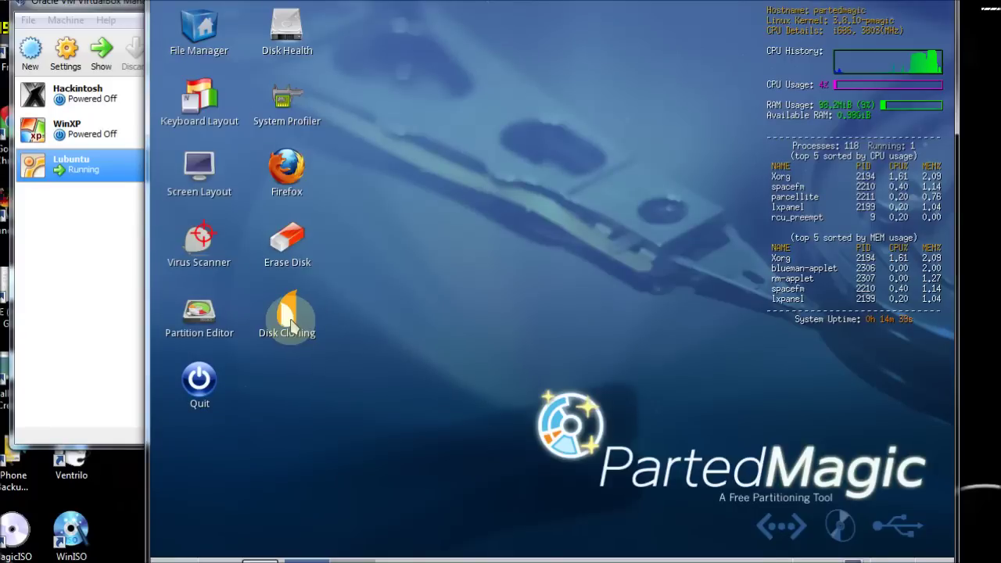
- Relaunch Disk Cloning in device-image, local_dev mode, mounting sdb1's top directory as /home/partimag
{"action": "double_click", "coordinate": [288, 316]}
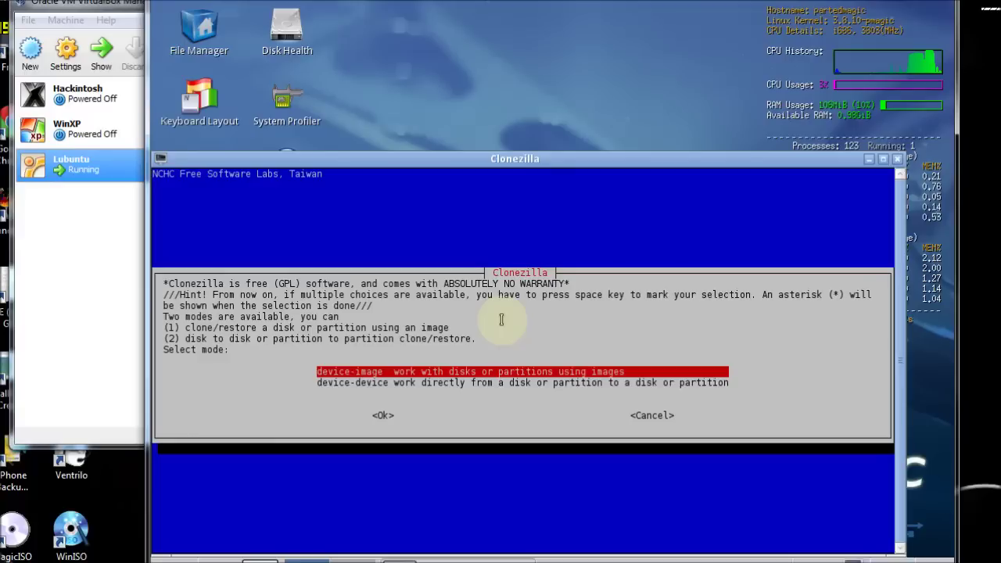
{"action": "key", "text": "Return"}
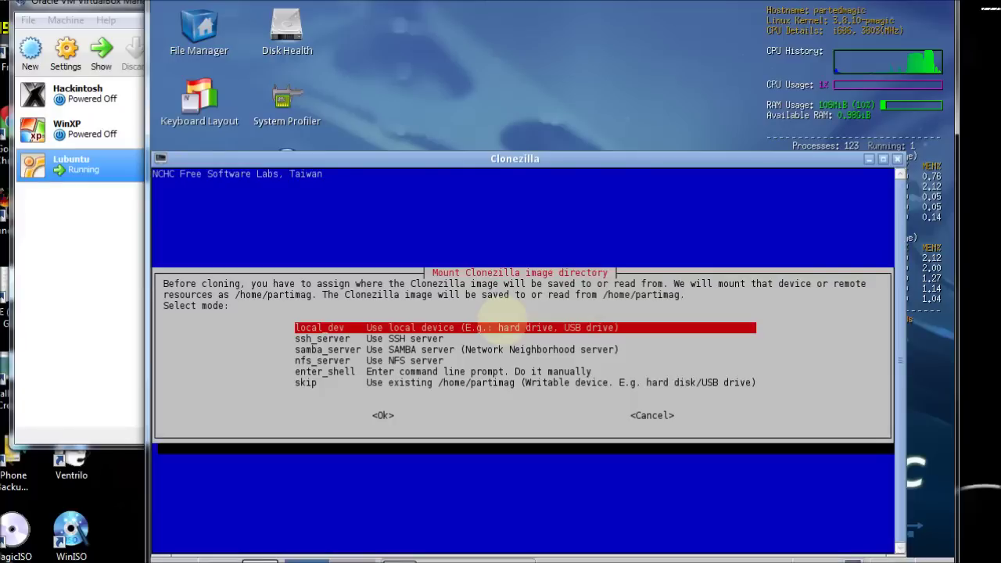
{"action": "key", "text": "Return"}
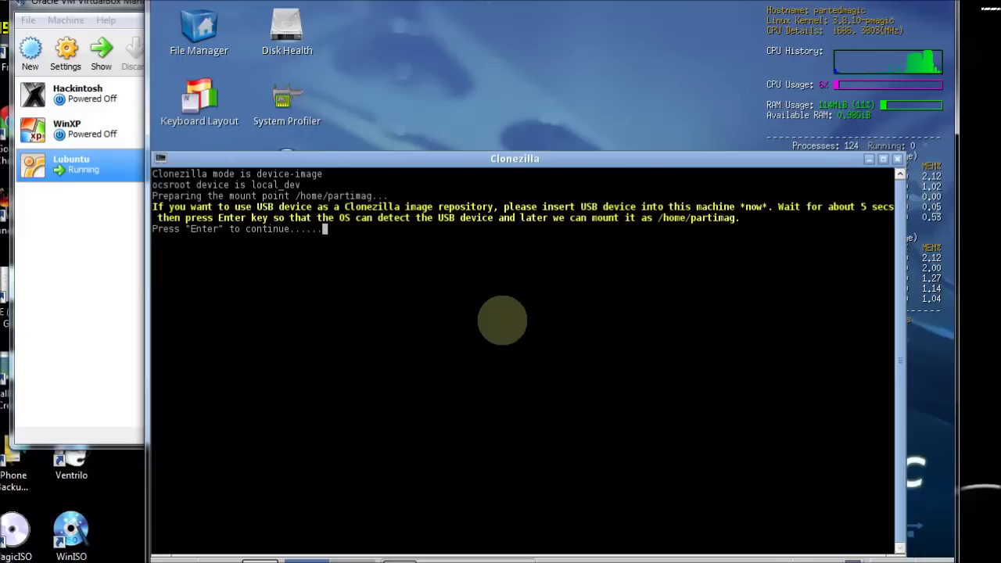
{"action": "key", "text": "Return"}
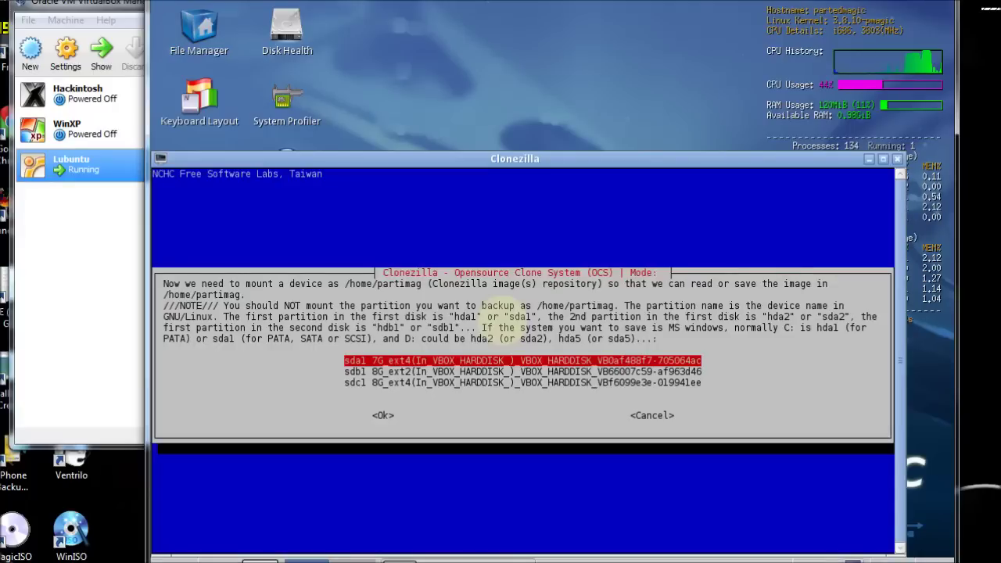
{"action": "key", "text": "Down"}
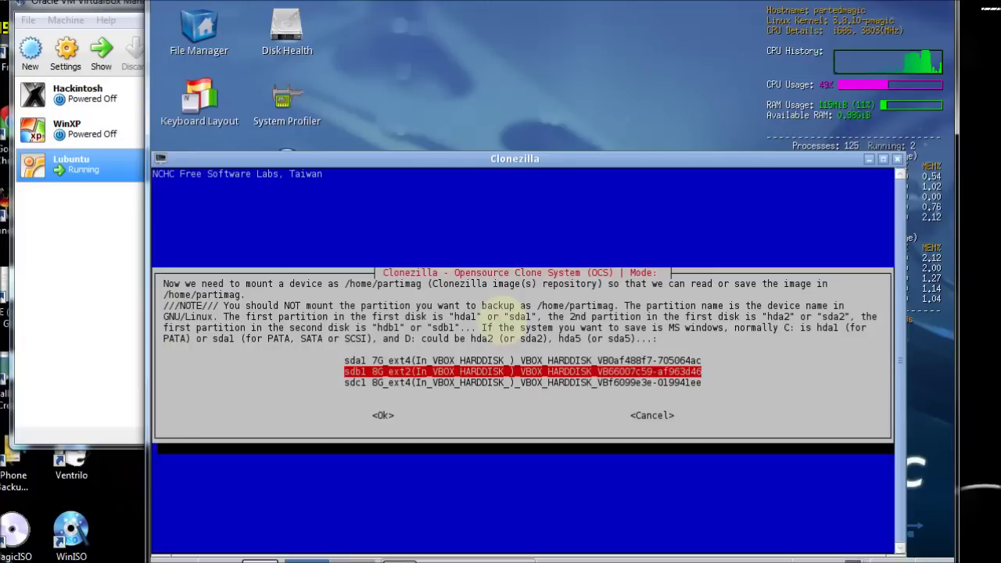
{"action": "key", "text": "Return"}
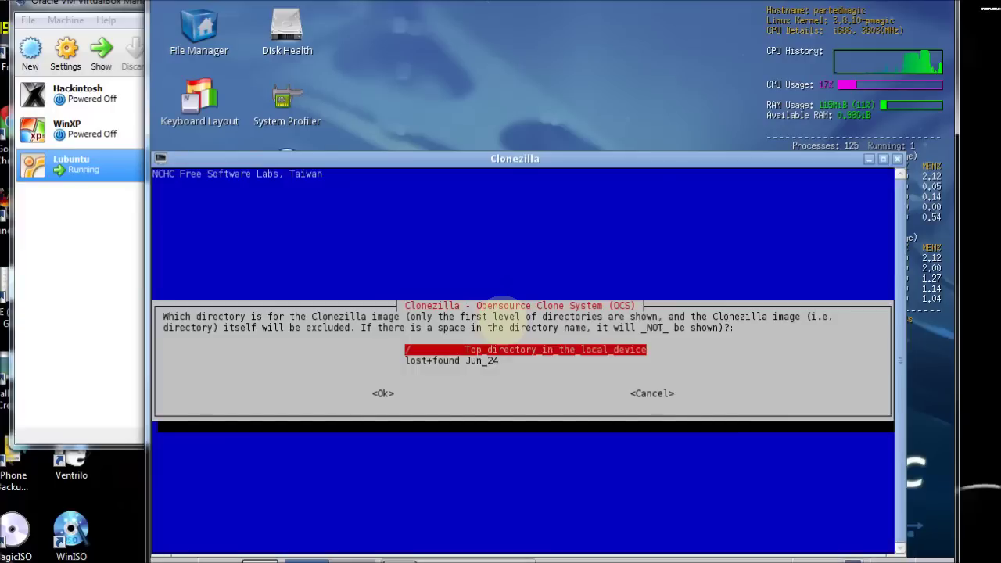
{"action": "key", "text": "Return"}
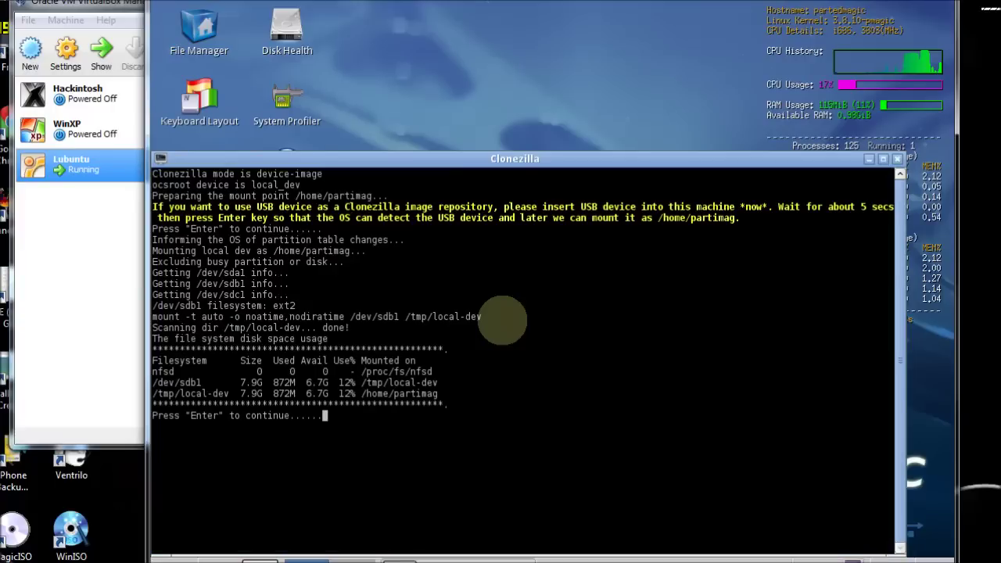
{"action": "key", "text": "Return"}
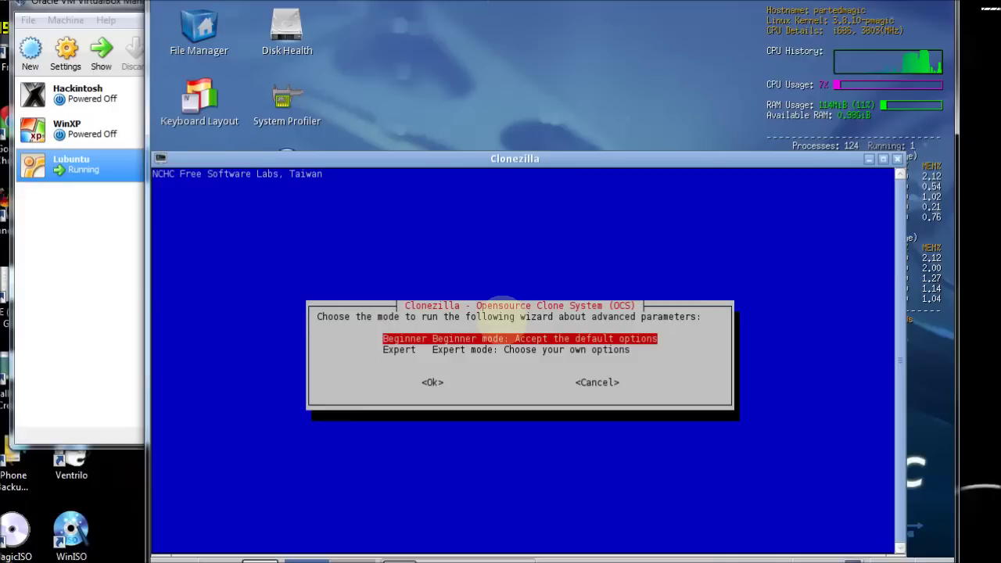
{"action": "key", "text": "Return"}
{"action": "key", "text": "Down"}
{"action": "key", "text": "Down"}
{"action": "key", "text": "Down"}
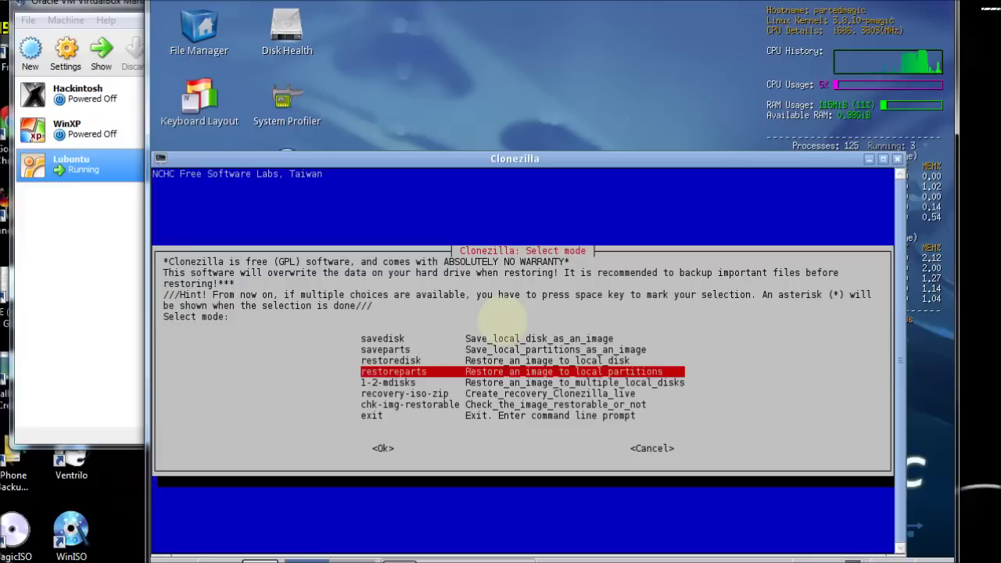
{"action": "key", "text": "Return"}
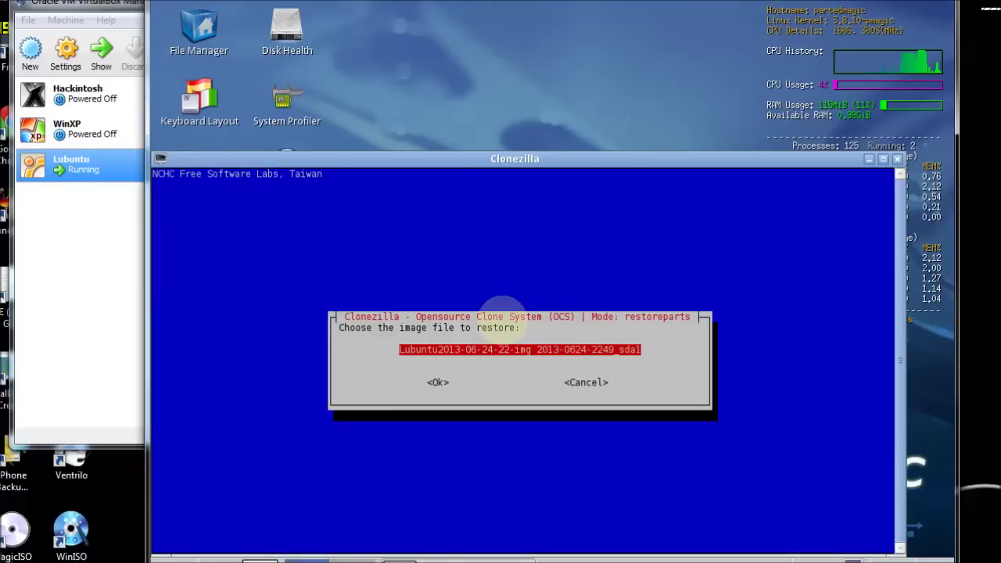
{"action": "key", "text": "Return"}
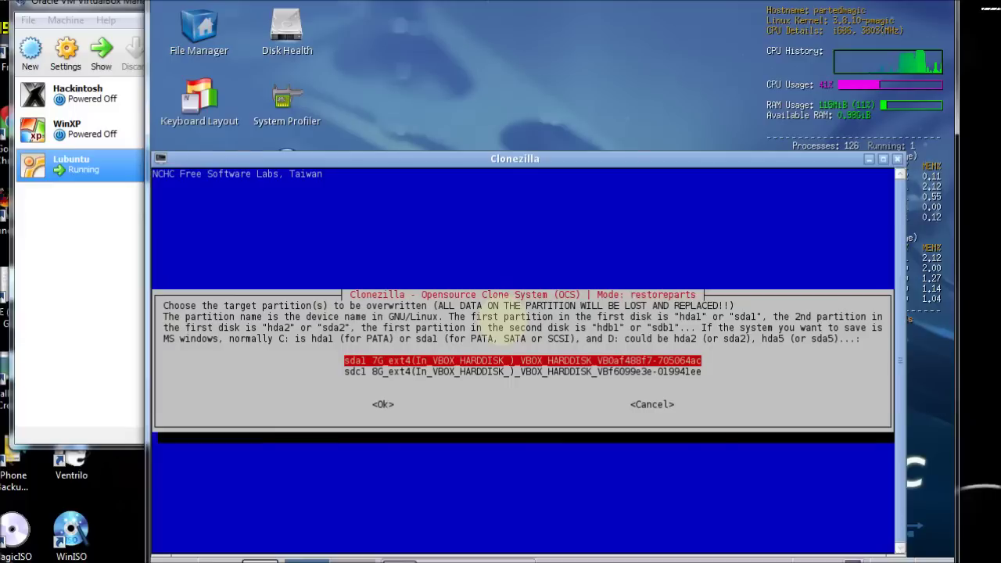
{"action": "key", "text": "Down"}
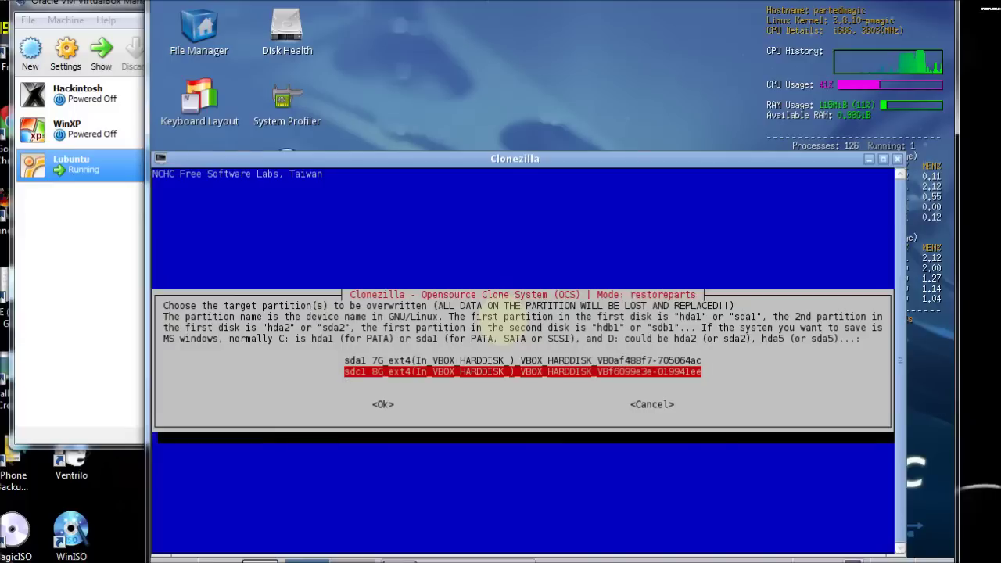
{"action": "key", "text": "Return"}
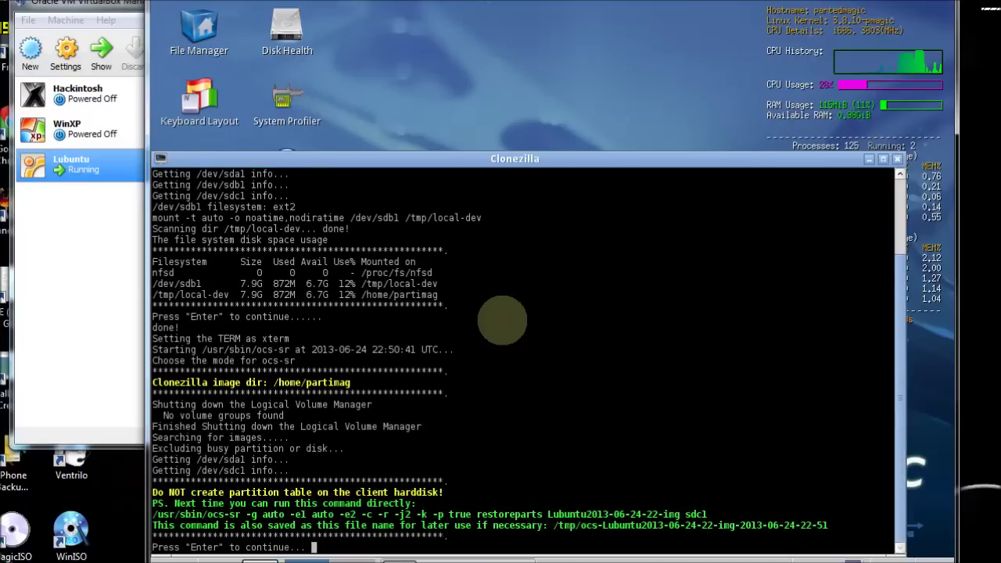
{"action": "key", "text": "Return"}
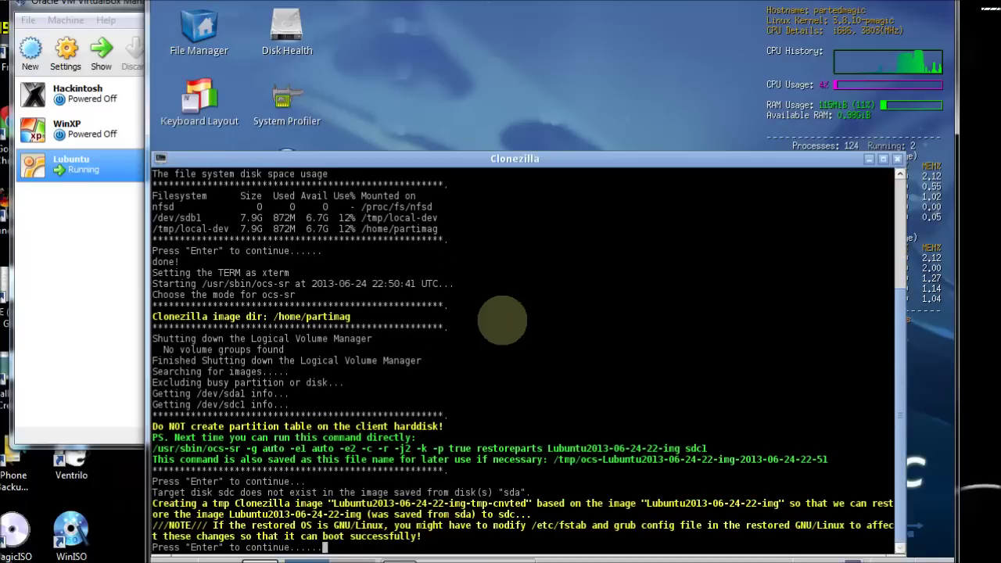
- Confirm overwriting sdc1 twice with y, let the restore finish, then exit Clonezilla
{"action": "key", "text": "Return"}
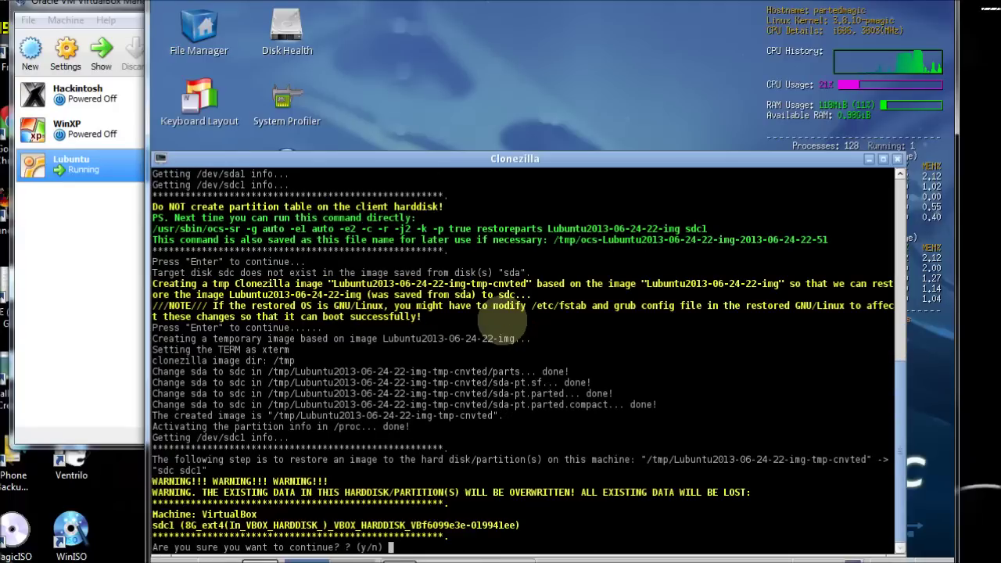
{"action": "type", "text": "y"}
{"action": "key", "text": "Return"}
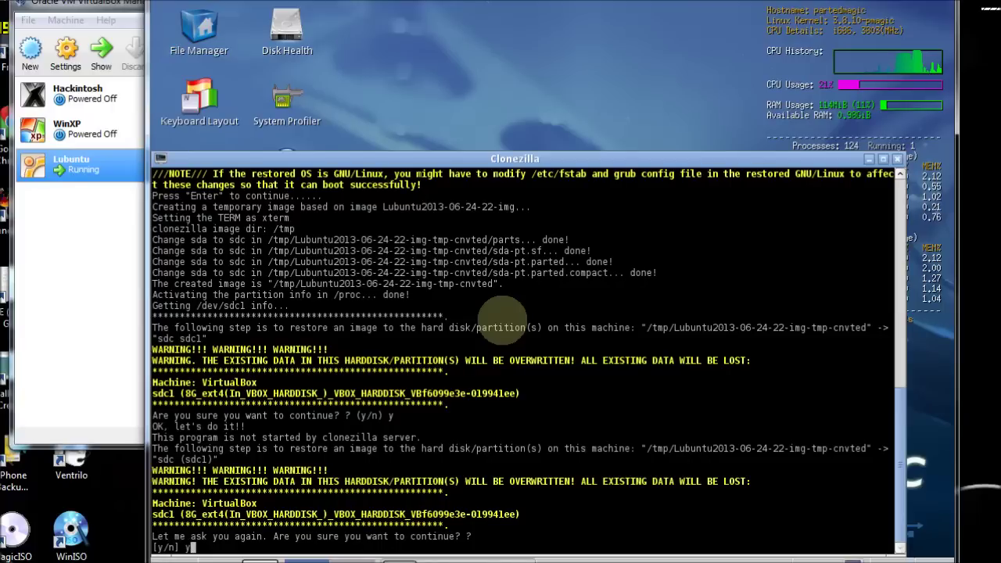
{"action": "type", "text": "y"}
{"action": "key", "text": "Return"}
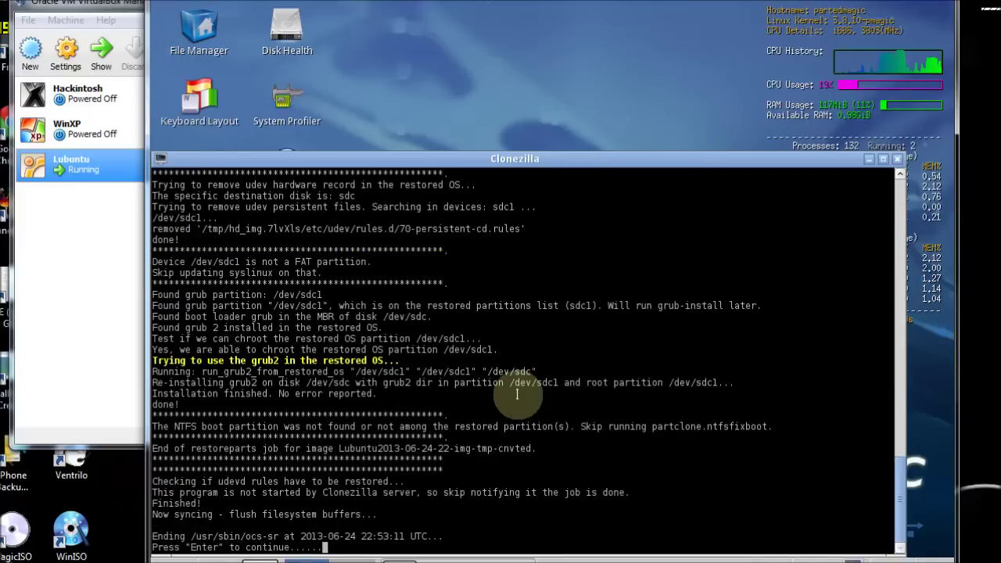
{"action": "key", "text": "Return"}
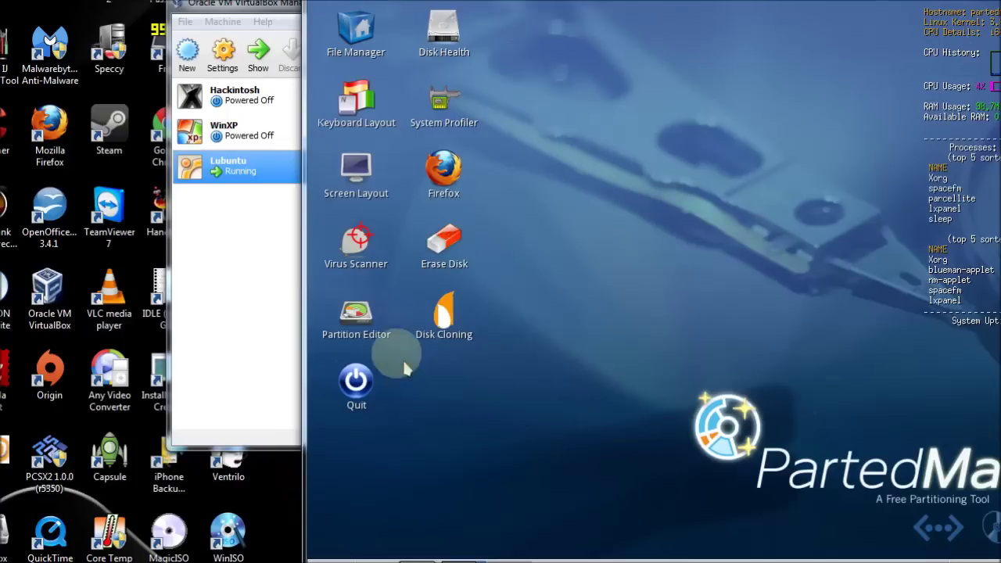
- In GParted, compare /dev/sda and /dev/sdc, then select the 8.00 GiB ext4 partition sdc1
{"action": "double_click", "coordinate": [360, 320]}
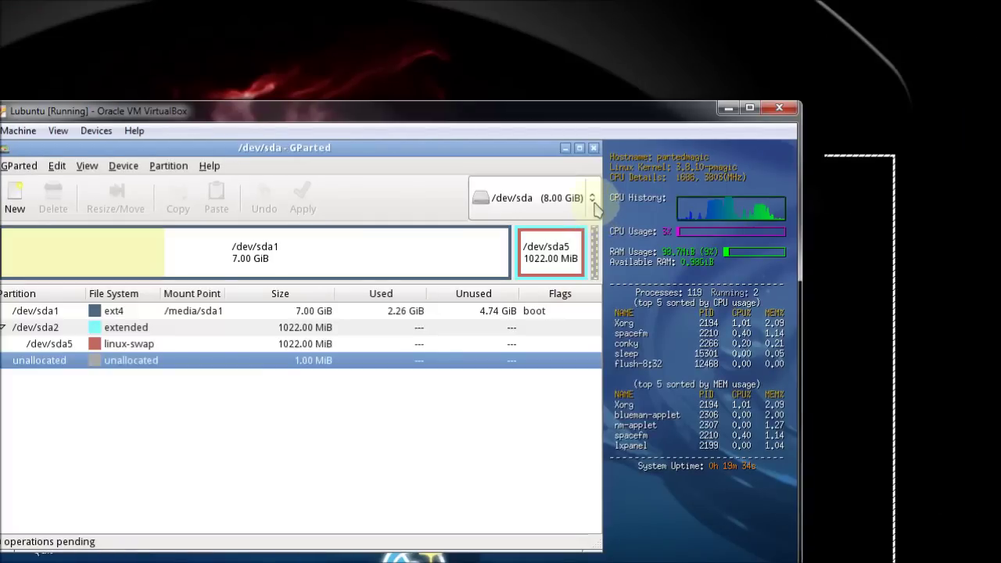
{"action": "left_click", "coordinate": [593, 205]}
{"action": "left_click", "coordinate": [518, 241]}
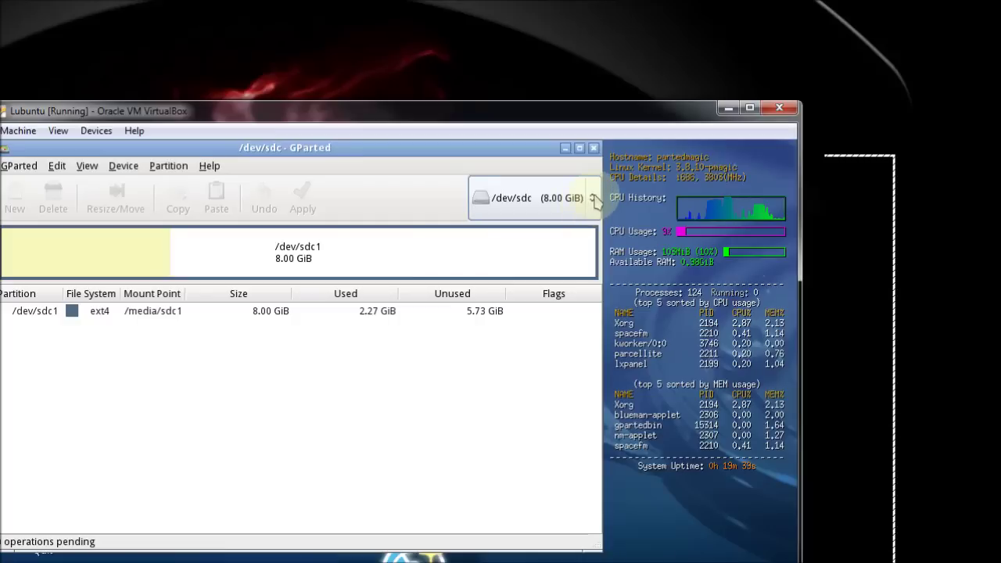
{"action": "left_click", "coordinate": [581, 216]}
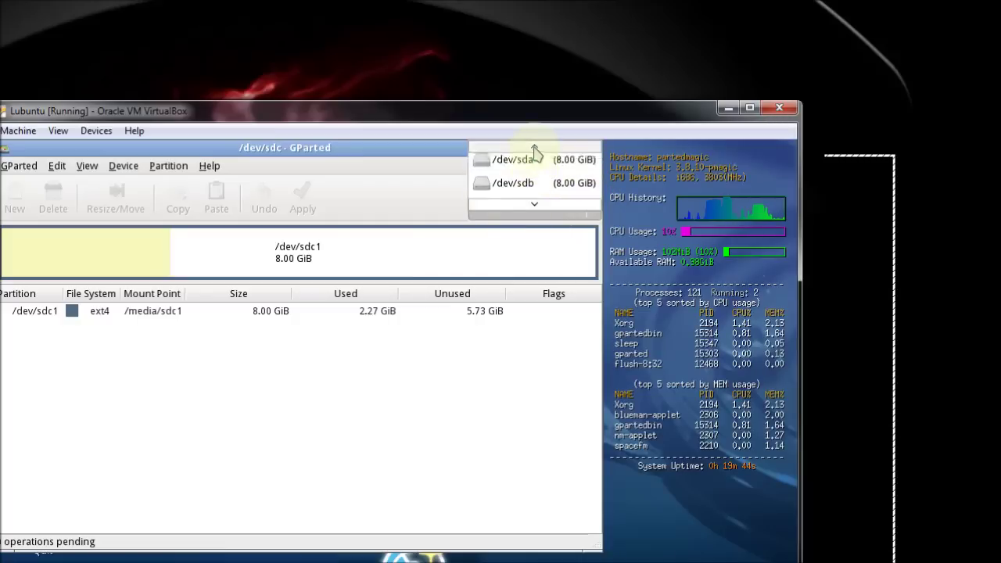
{"action": "left_click", "coordinate": [519, 152]}
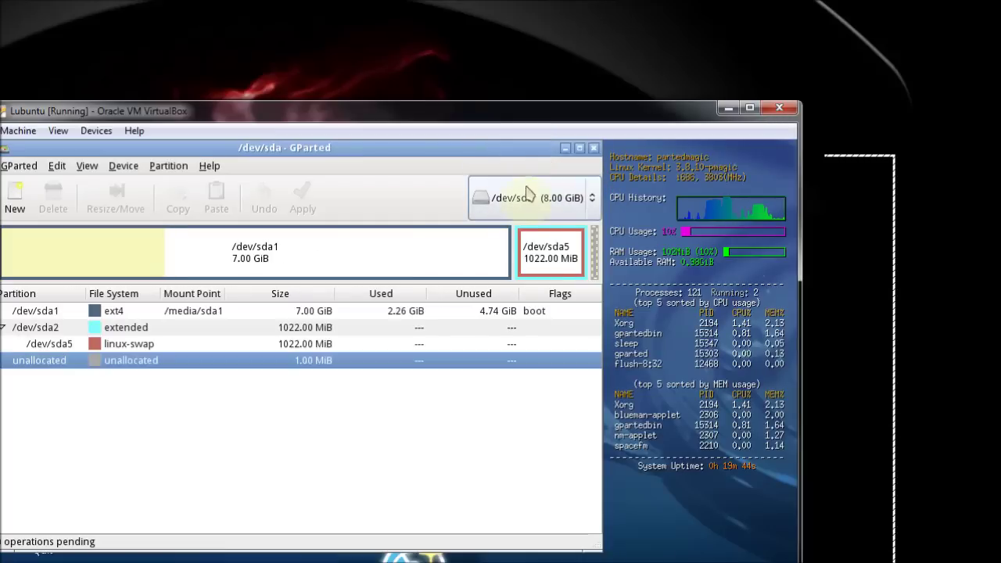
{"action": "left_click", "coordinate": [595, 199]}
{"action": "left_click", "coordinate": [540, 245]}
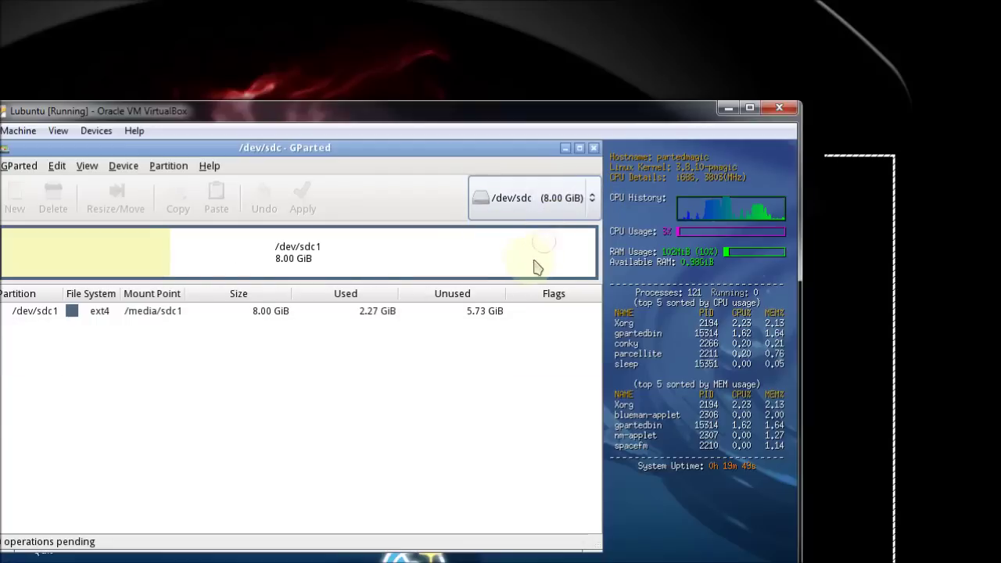
{"action": "left_click", "coordinate": [519, 264]}
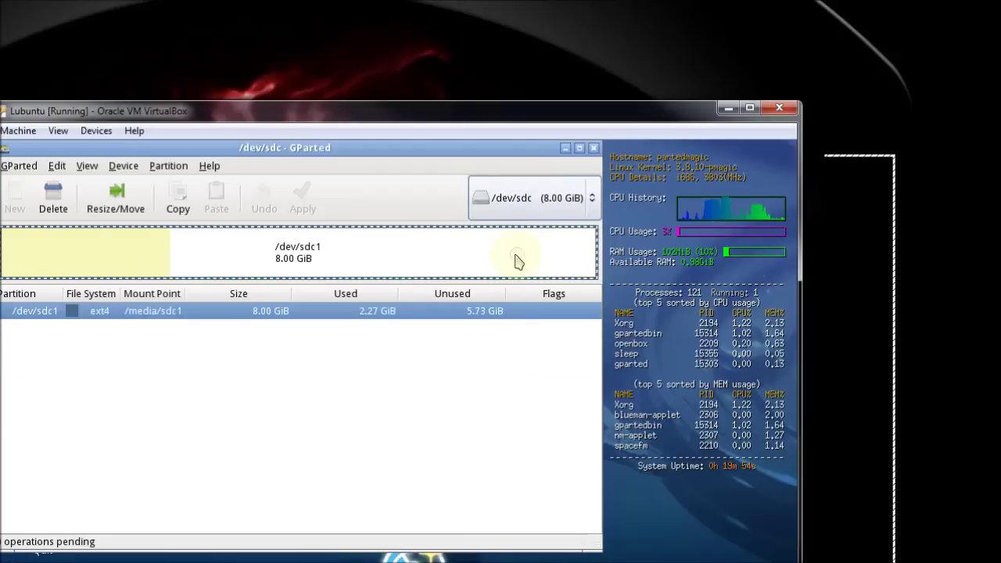
- Shrink sdc1 to 6.99 GiB (about 7159 MiB), leaving 1.01 GiB unallocated
{"action": "right_click", "coordinate": [444, 264]}
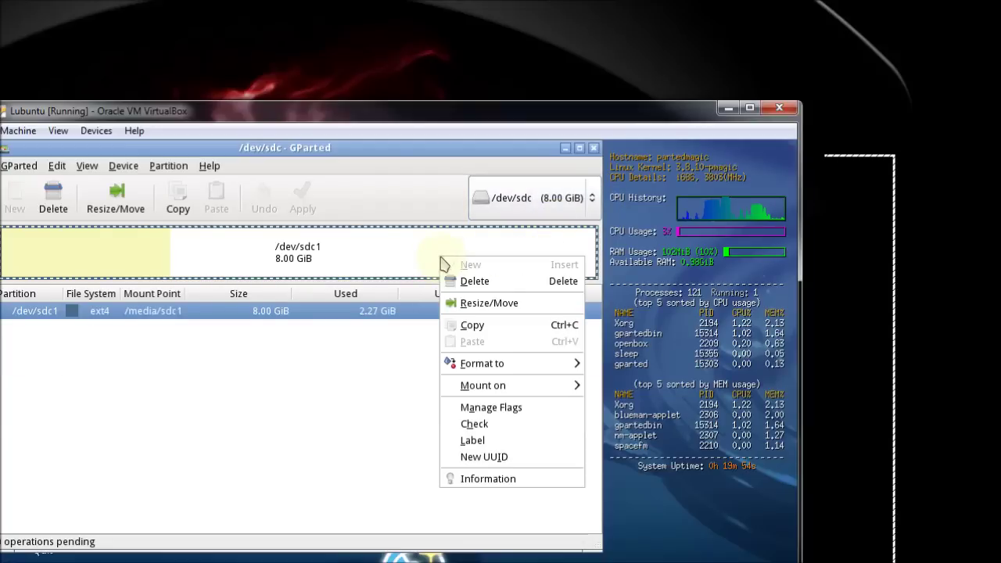
{"action": "left_click", "coordinate": [485, 304]}
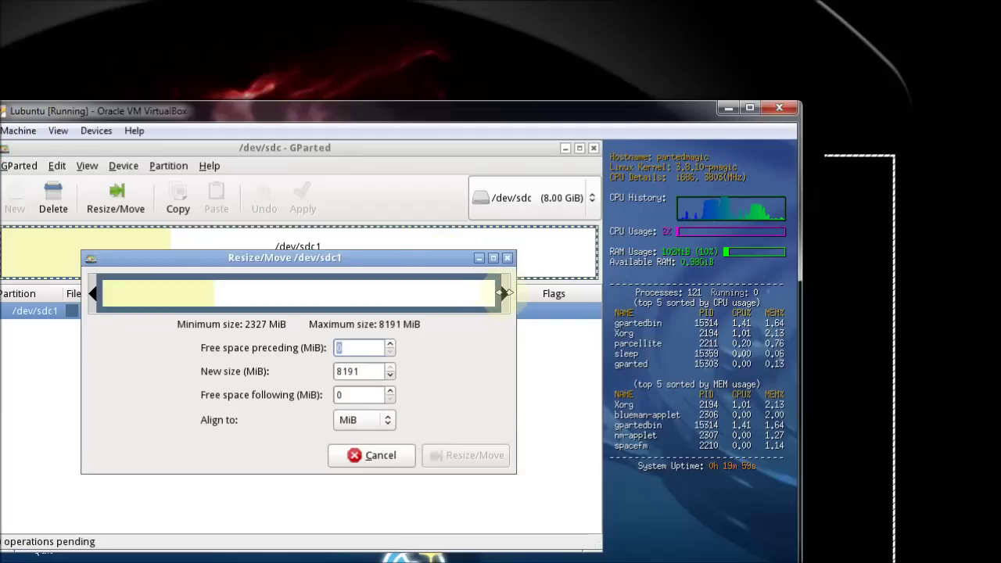
{"action": "left_click_drag", "start_coordinate": [503, 294], "coordinate": [455, 294]}
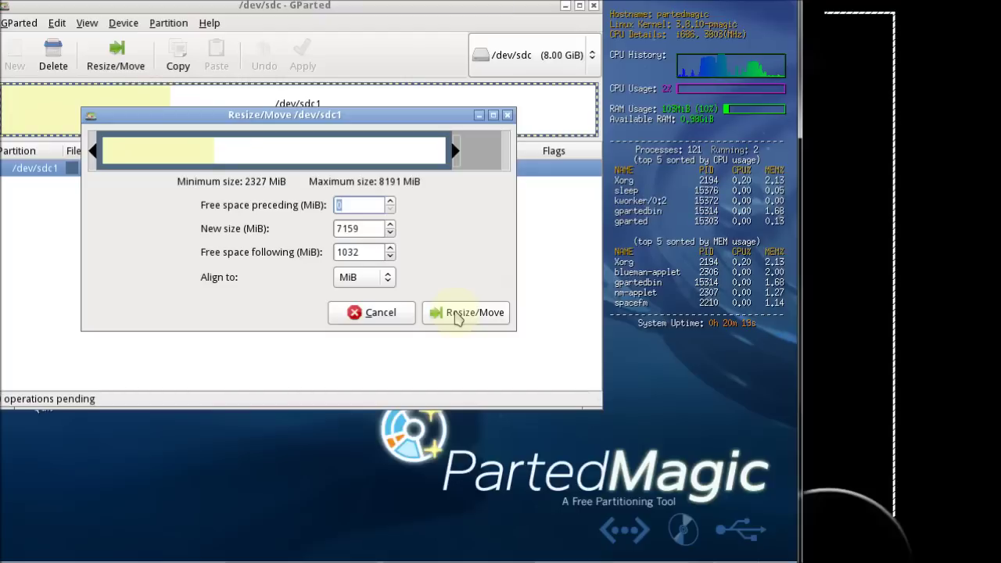
{"action": "left_click", "coordinate": [458, 316]}
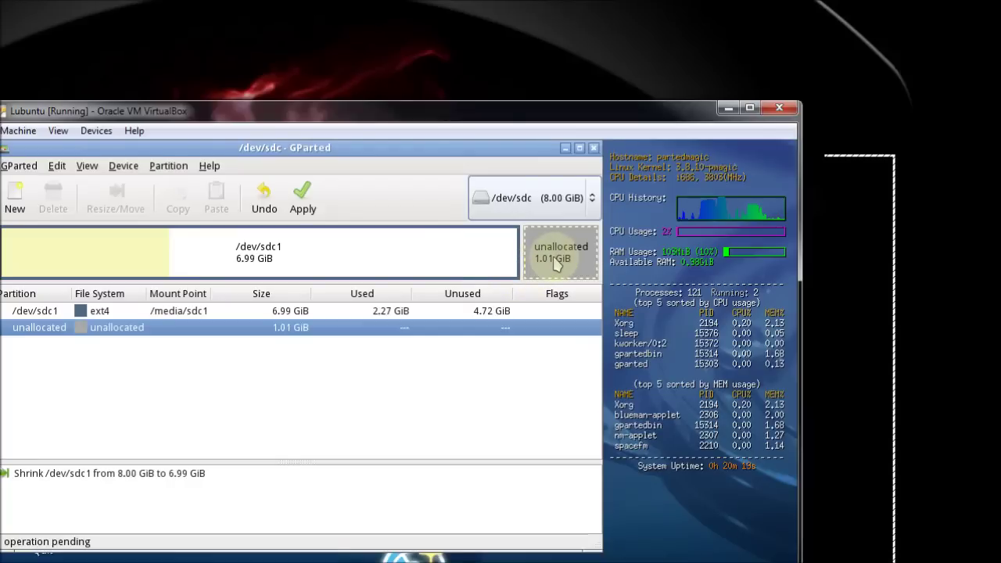
{"action": "right_click", "coordinate": [557, 264]}
- Create an extended partition labelled 'extended' in the 1.01 GiB free space
{"action": "left_click", "coordinate": [581, 275]}
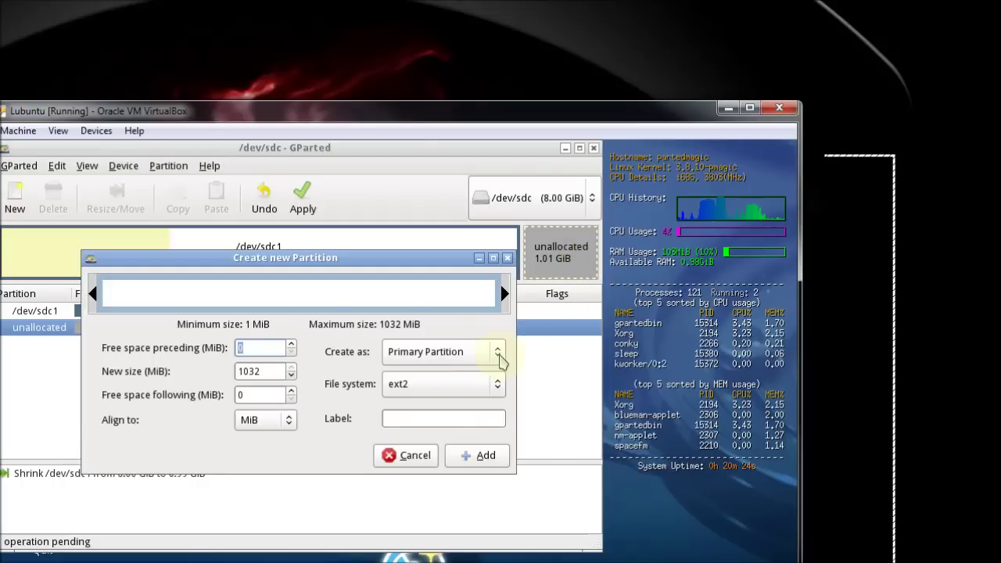
{"action": "left_click", "coordinate": [497, 352]}
{"action": "left_click", "coordinate": [447, 385]}
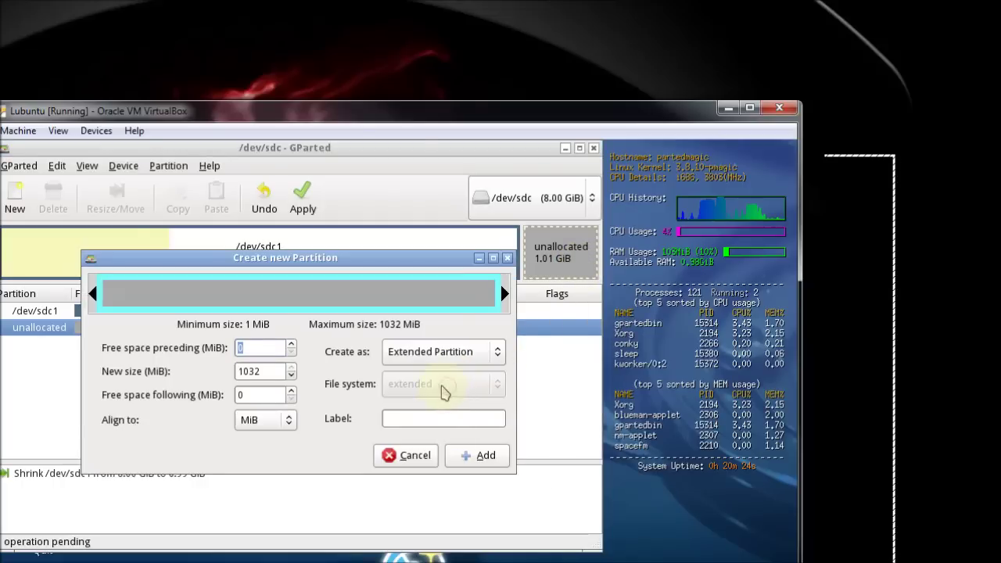
{"action": "left_click", "coordinate": [389, 421]}
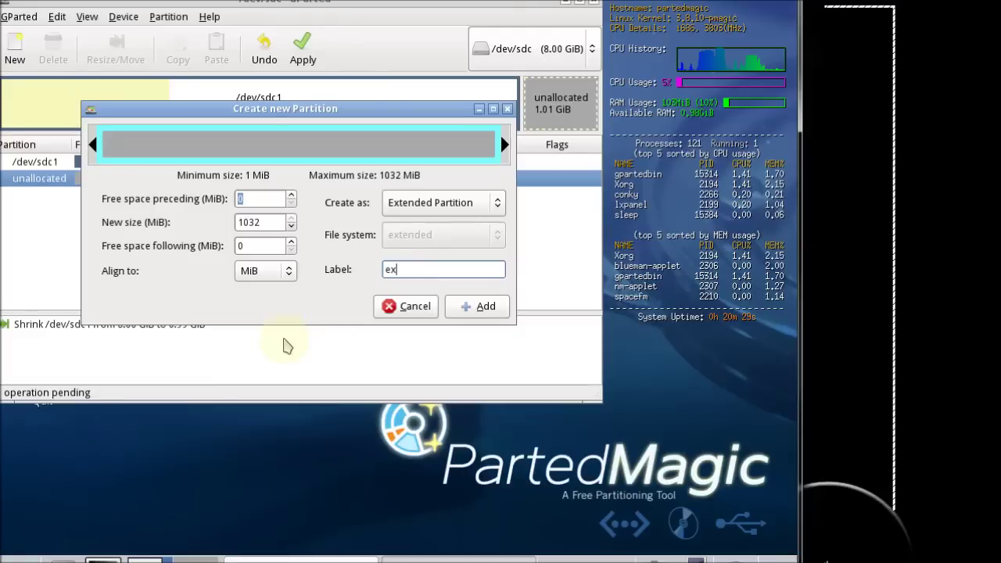
{"action": "type", "text": "extended"}
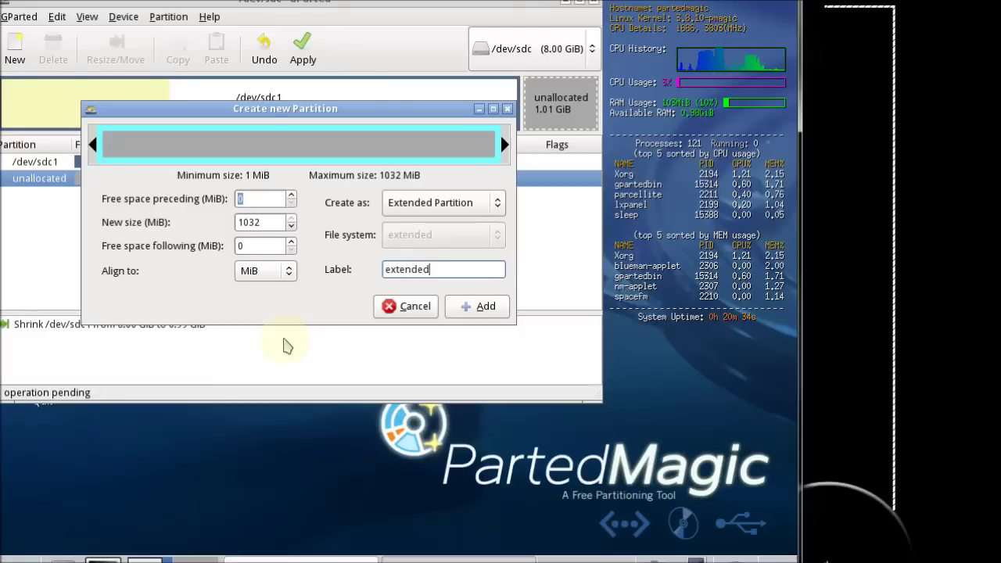
{"action": "left_click", "coordinate": [472, 309]}
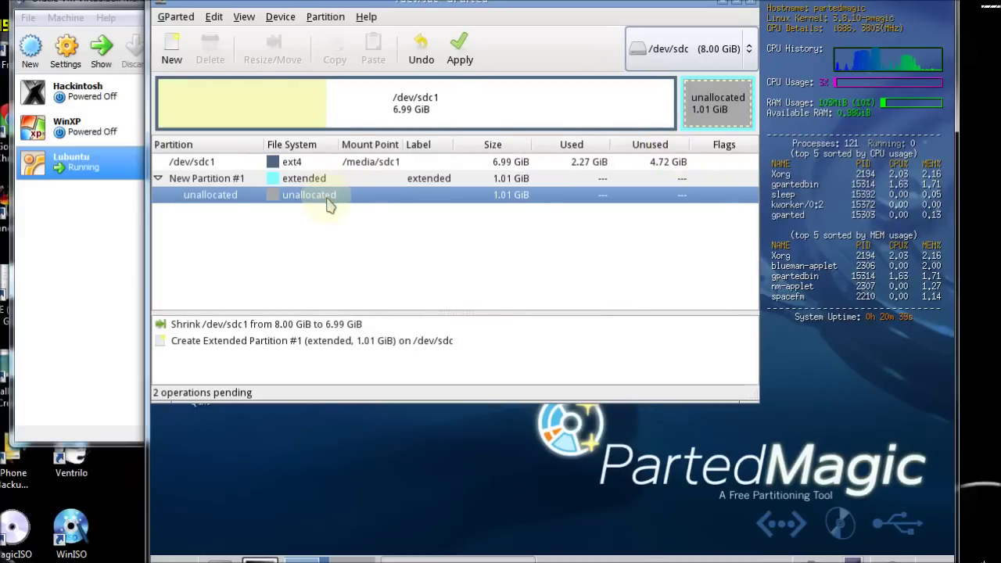
- Add a logical linux-swap partition labelled 'swap' inside the extended partition
{"action": "right_click", "coordinate": [329, 202]}
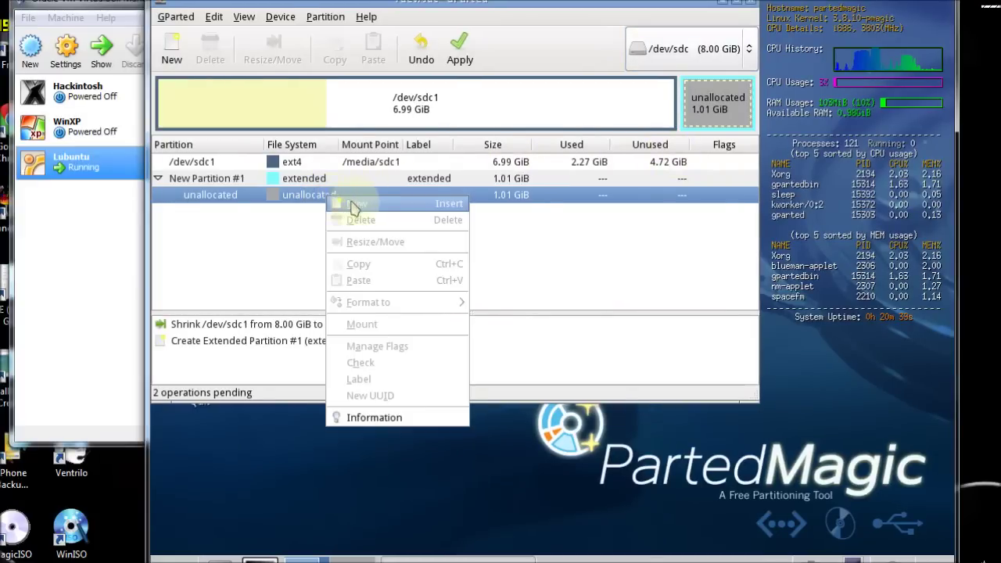
{"action": "left_click", "coordinate": [367, 208]}
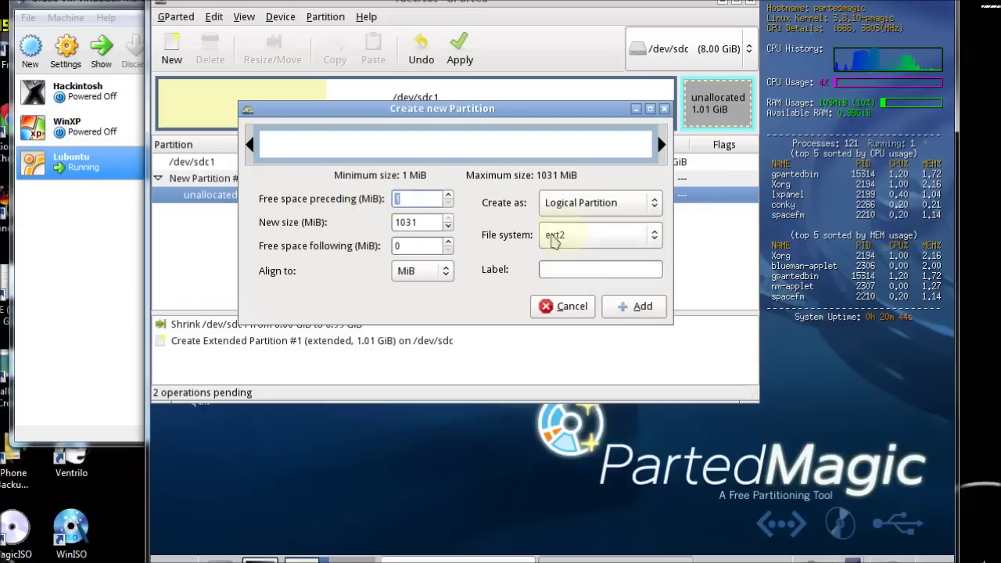
{"action": "left_click", "coordinate": [598, 205]}
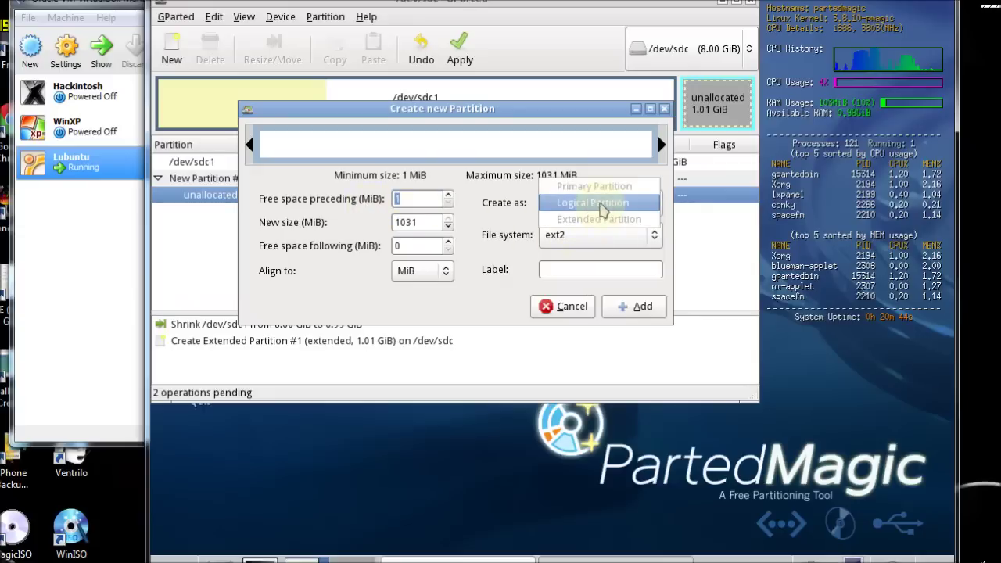
{"action": "left_click", "coordinate": [598, 205]}
{"action": "left_click", "coordinate": [638, 236]}
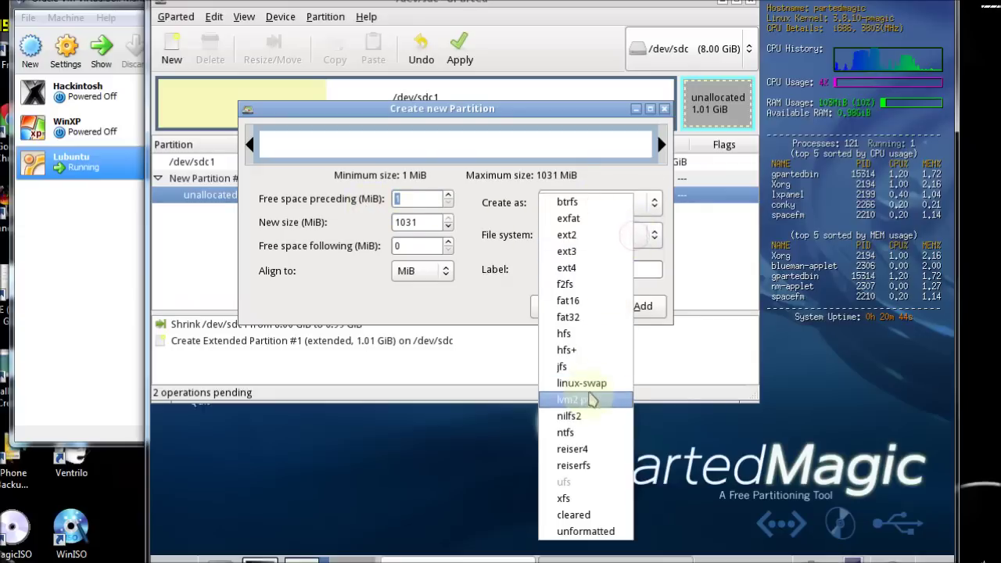
{"action": "left_click", "coordinate": [588, 383]}
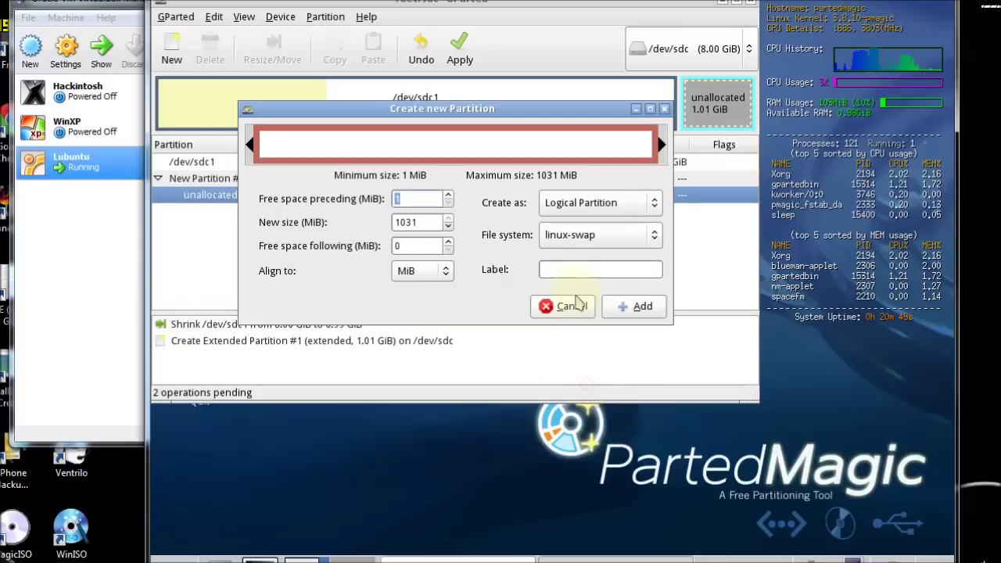
{"action": "left_click", "coordinate": [575, 271]}
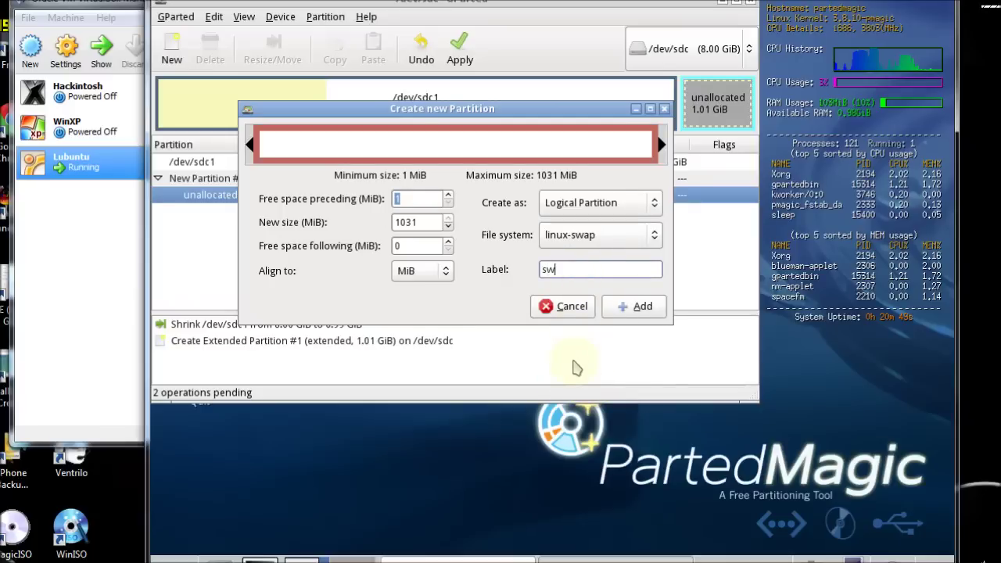
{"action": "type", "text": "swap"}
{"action": "left_click", "coordinate": [640, 310]}
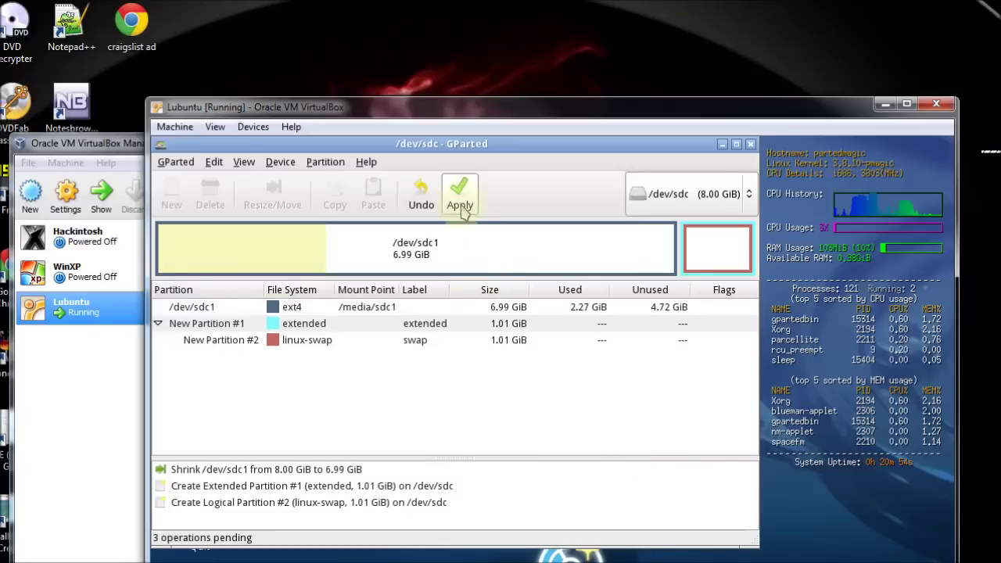
- Apply the three pending partition operations to /dev/sdc and dismiss the results report
{"action": "left_click", "coordinate": [462, 202]}
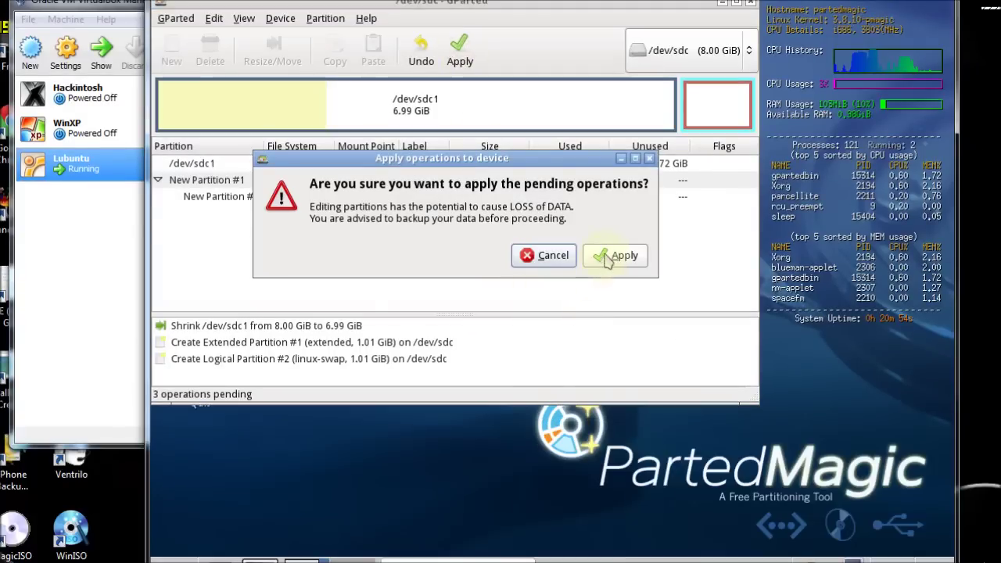
{"action": "left_click", "coordinate": [608, 402]}
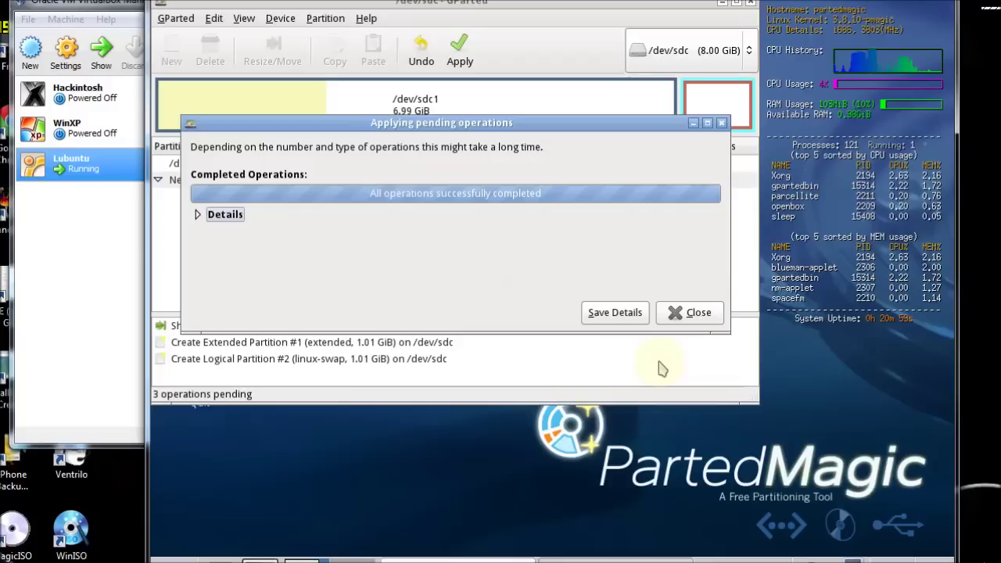
{"action": "left_click", "coordinate": [677, 312]}
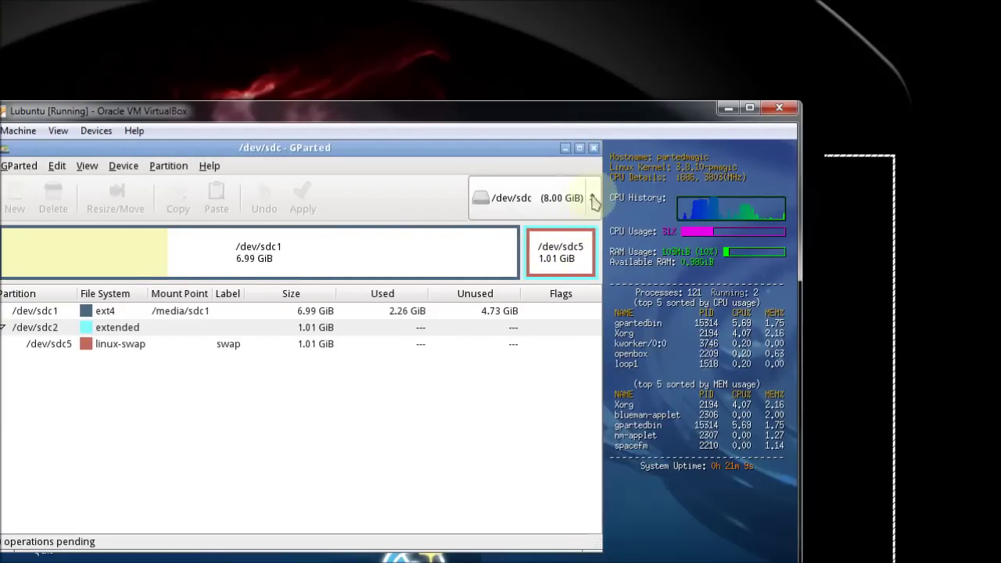
- Switch GParted to show the /dev/sda disk and its partitions
{"action": "left_click", "coordinate": [593, 199]}
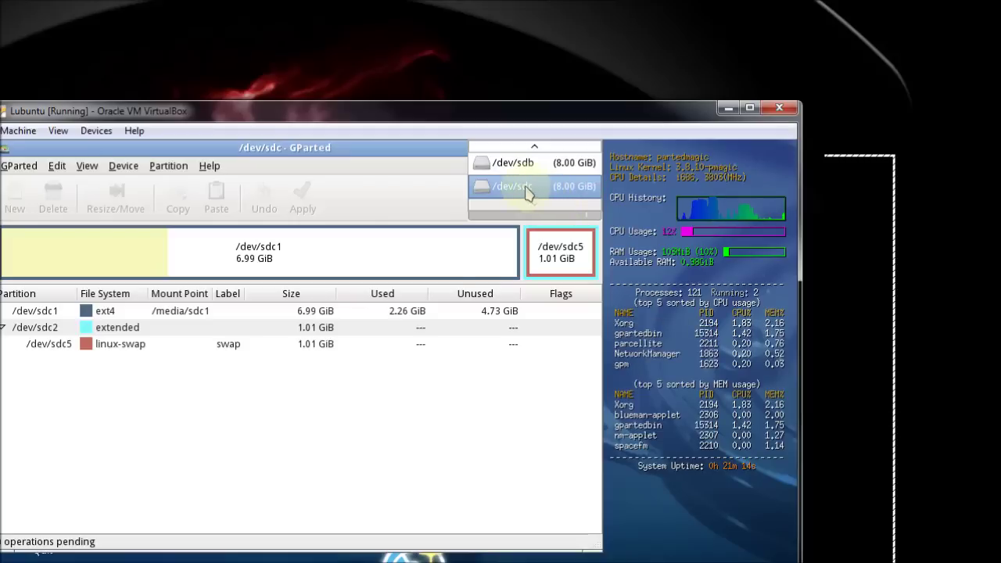
{"action": "scroll", "coordinate": [526, 176], "scroll_direction": "up", "scroll_amount": 1}
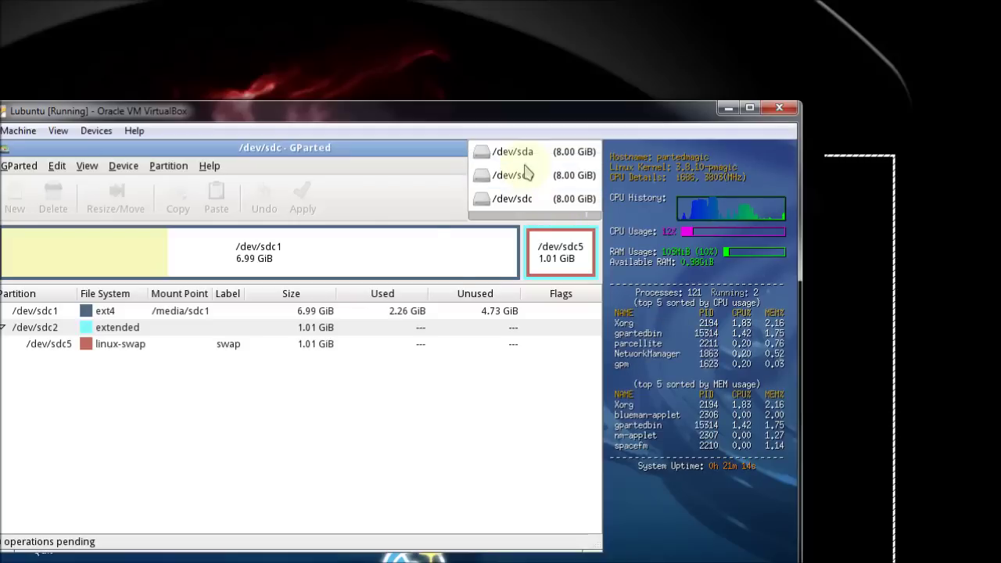
{"action": "left_click", "coordinate": [521, 157]}
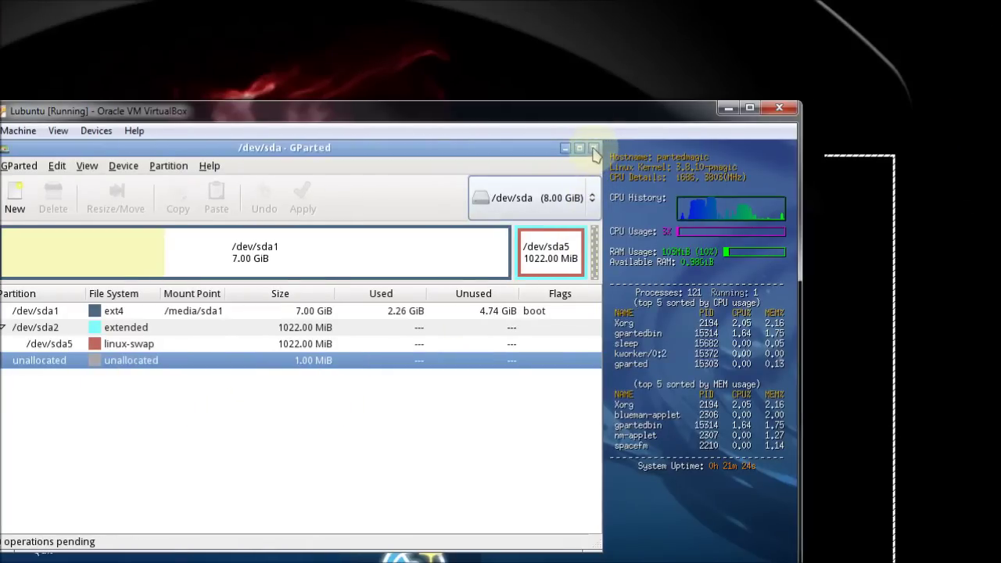
- Close GParted and turn off the Parted Magic system from the start menu's Quit options
{"action": "left_click", "coordinate": [594, 149]}
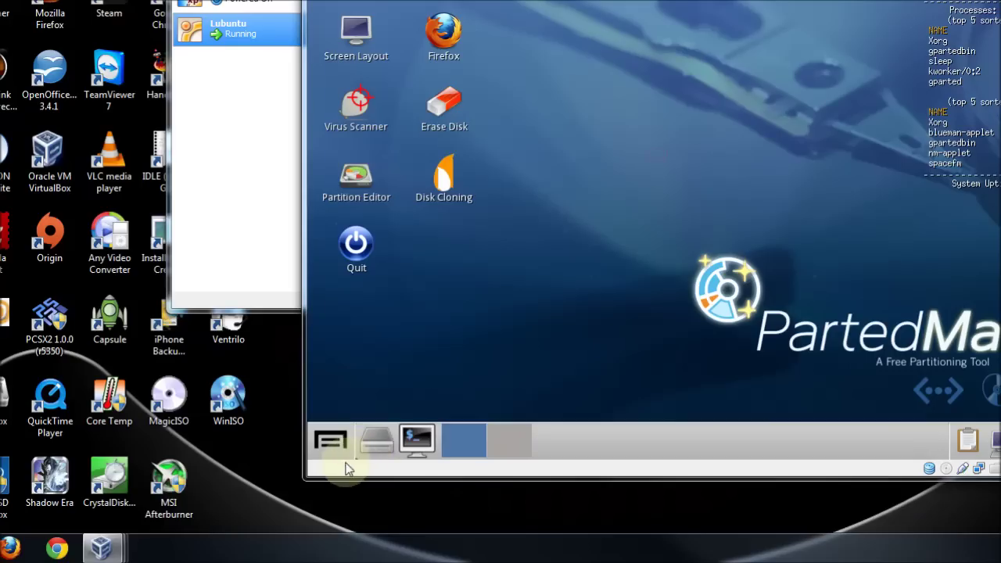
{"action": "left_click", "coordinate": [331, 443]}
{"action": "left_click", "coordinate": [376, 413]}
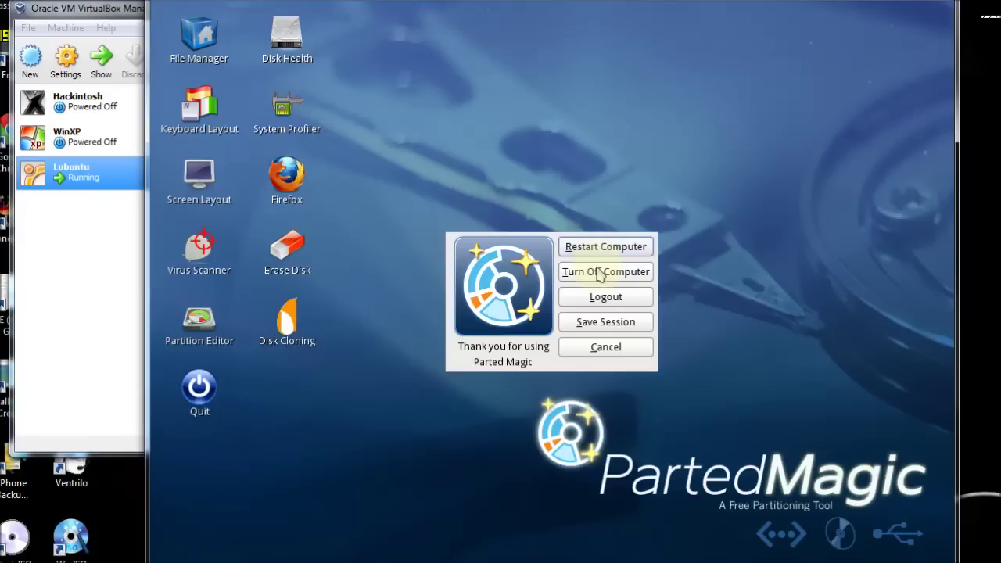
{"action": "left_click", "coordinate": [757, 271]}
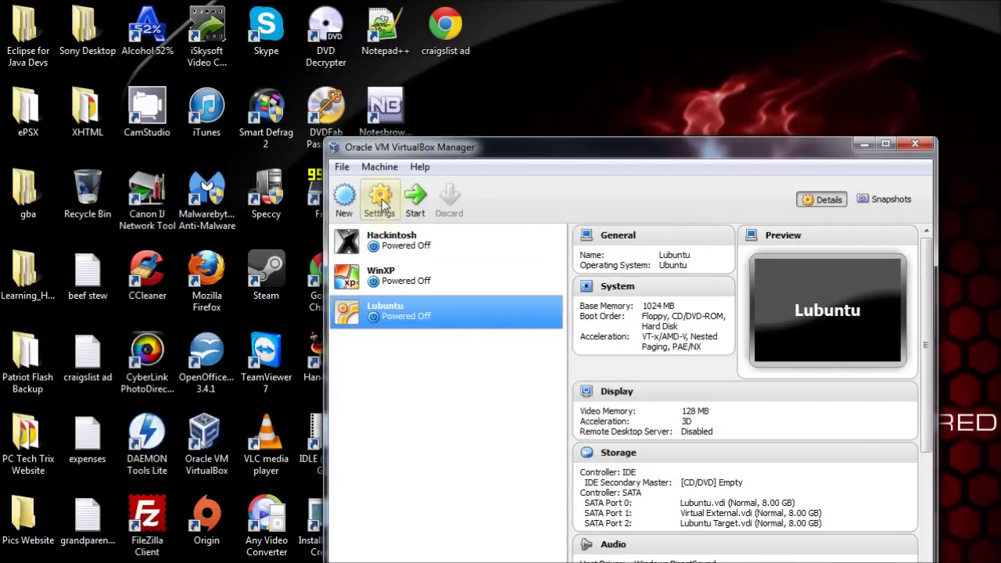
- Remove Lubuntu.vdi and Virtual External.vdi from the VM's storage, save, and start the VM
{"action": "left_click", "coordinate": [380, 201]}
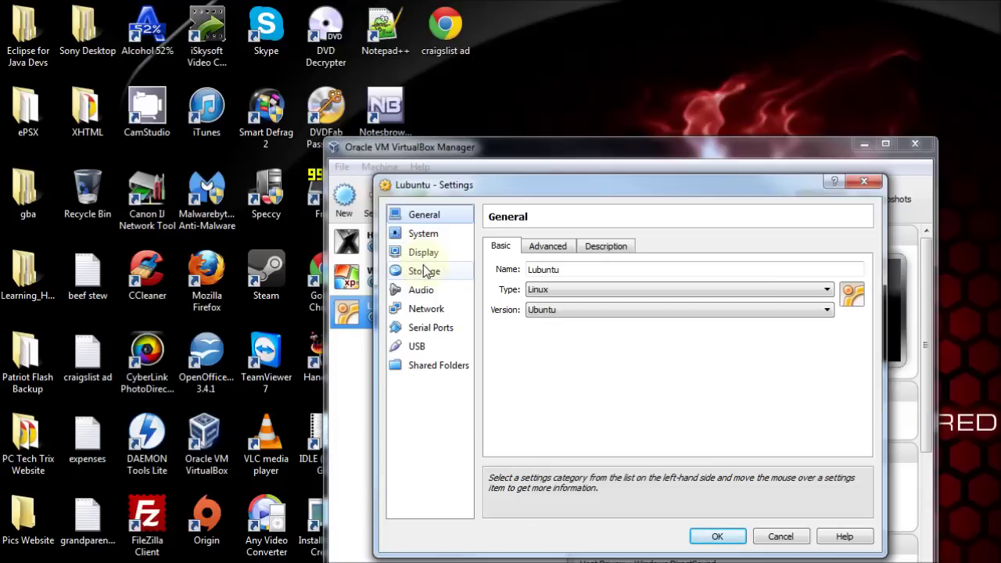
{"action": "left_click", "coordinate": [426, 272]}
{"action": "left_click", "coordinate": [540, 322]}
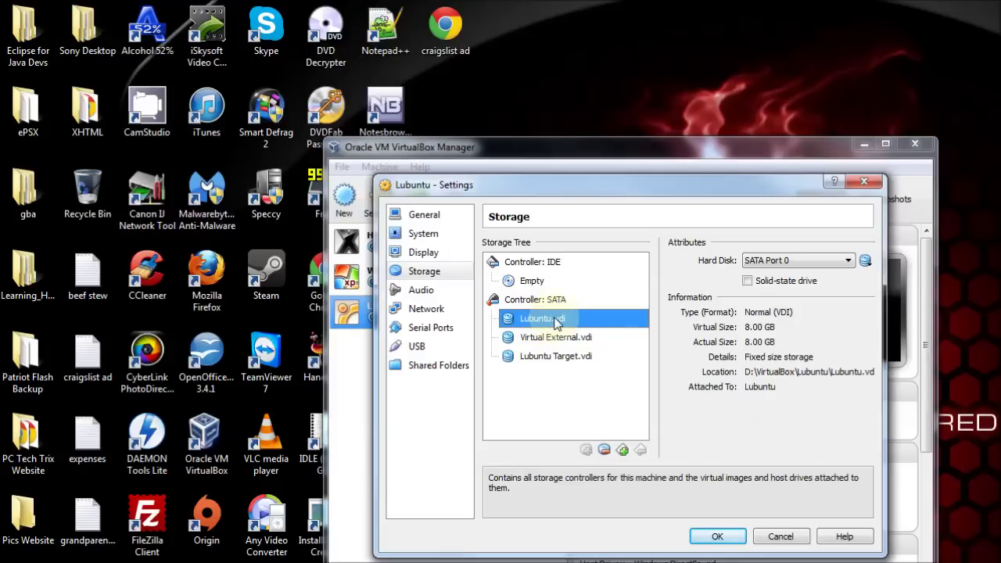
{"action": "right_click", "coordinate": [556, 322]}
{"action": "left_click", "coordinate": [576, 334]}
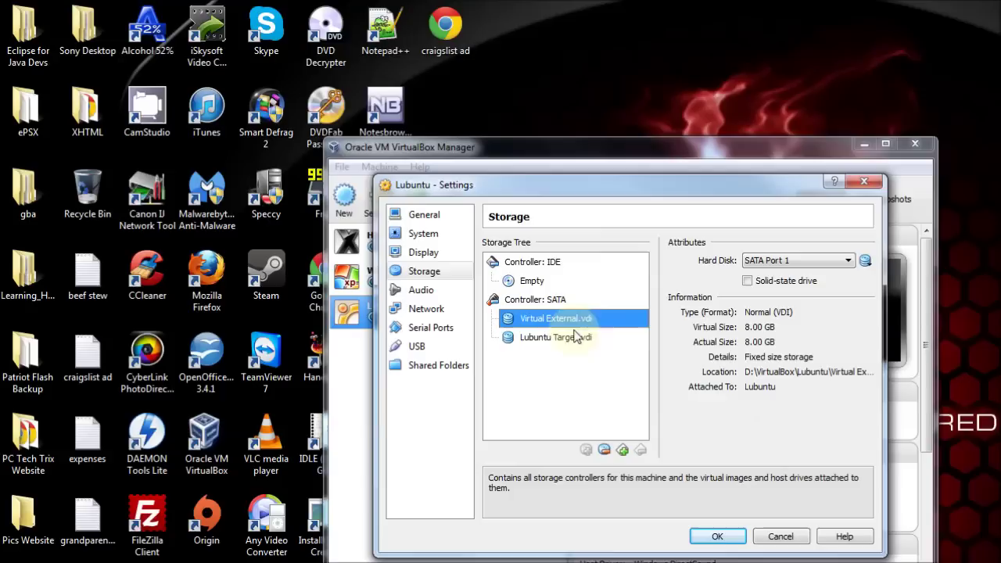
{"action": "right_click", "coordinate": [539, 318]}
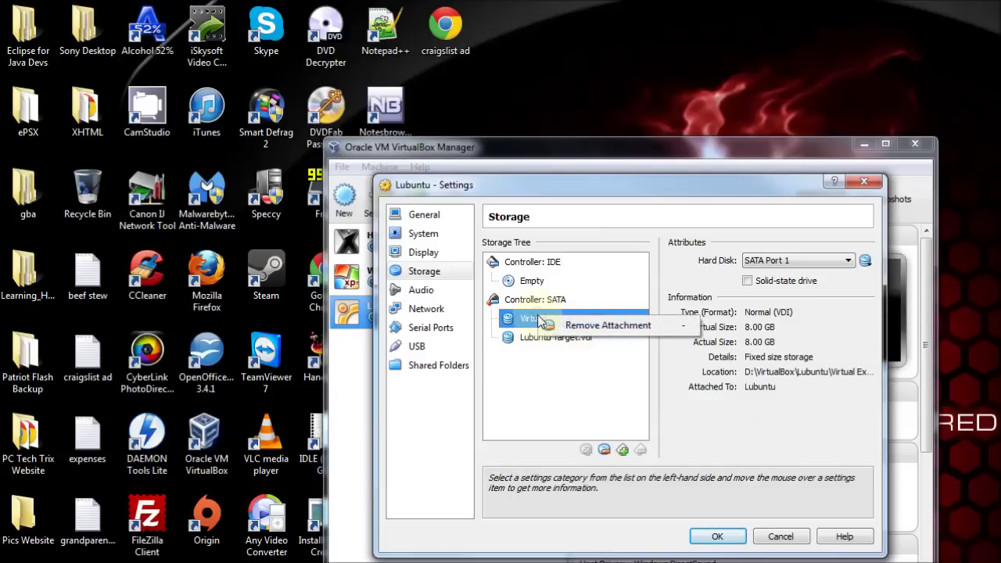
{"action": "left_click", "coordinate": [587, 327]}
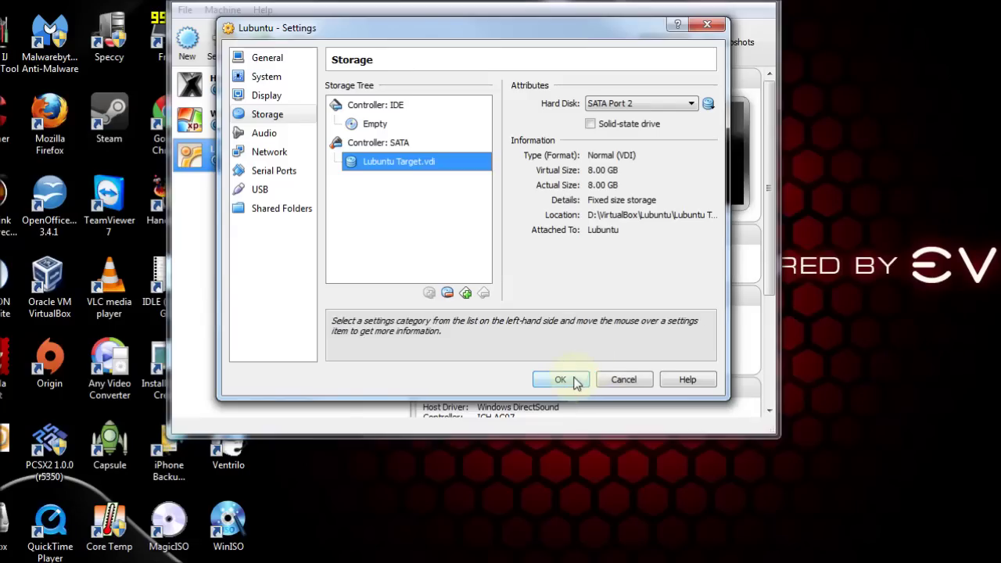
{"action": "left_click", "coordinate": [717, 537]}
{"action": "left_click", "coordinate": [258, 184]}
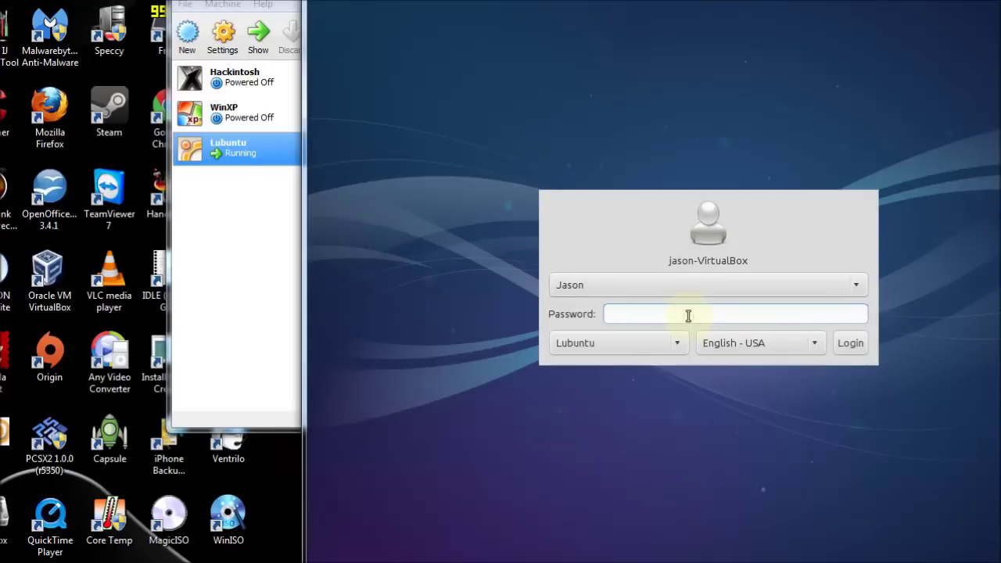
- Log in to Lubuntu and browse the application menu's Games submenu to confirm the desktop works
{"action": "key", "text": "Return"}
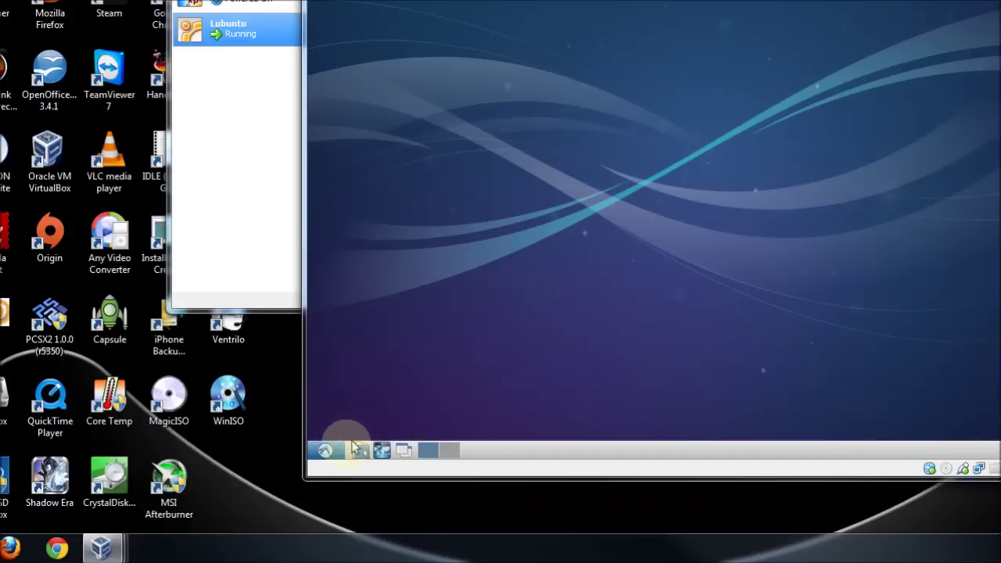
{"action": "left_click", "coordinate": [326, 450]}
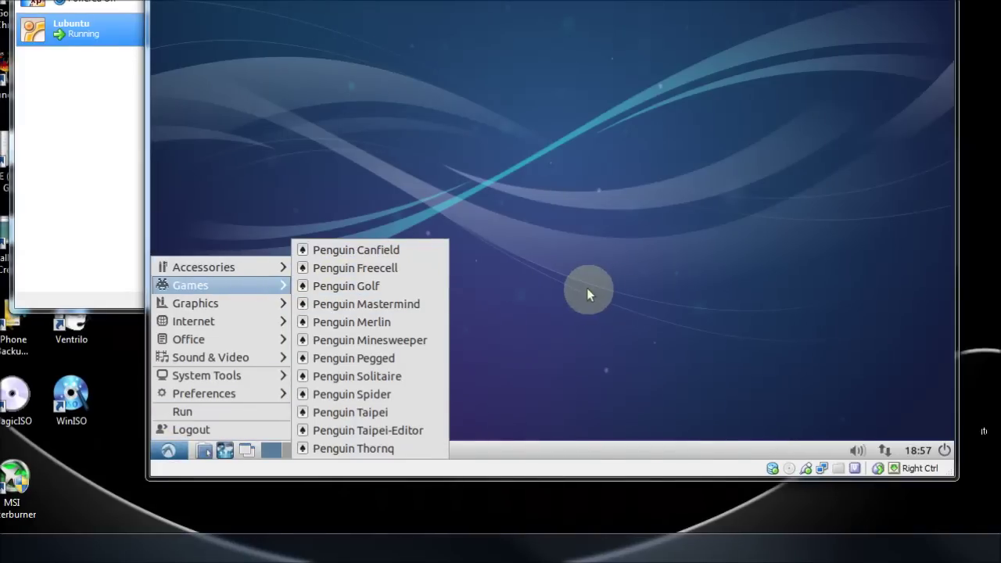
{"action": "left_click", "coordinate": [679, 370]}
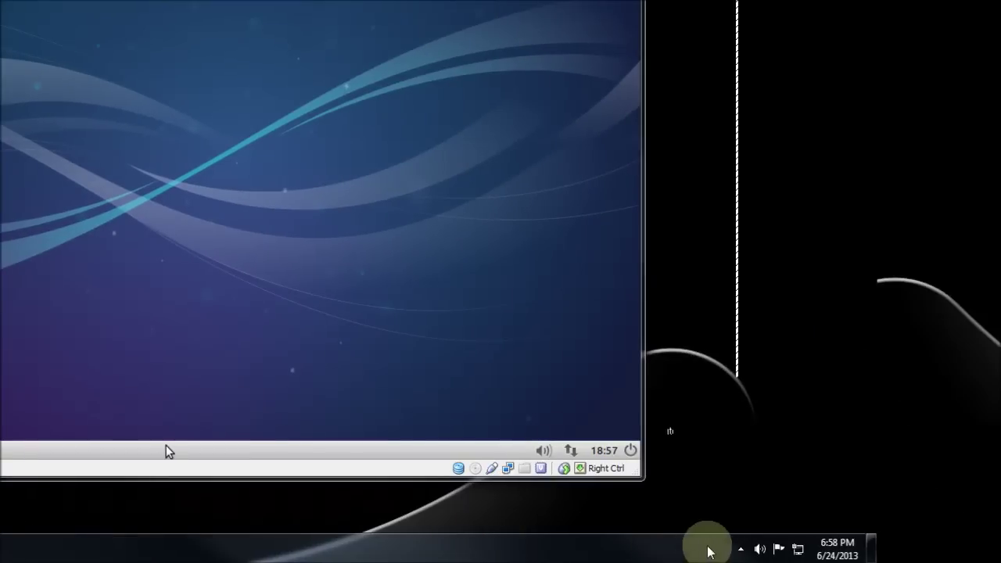
- Stop the screen recording from its hidden tray icon's menu
{"action": "left_click", "coordinate": [741, 549]}
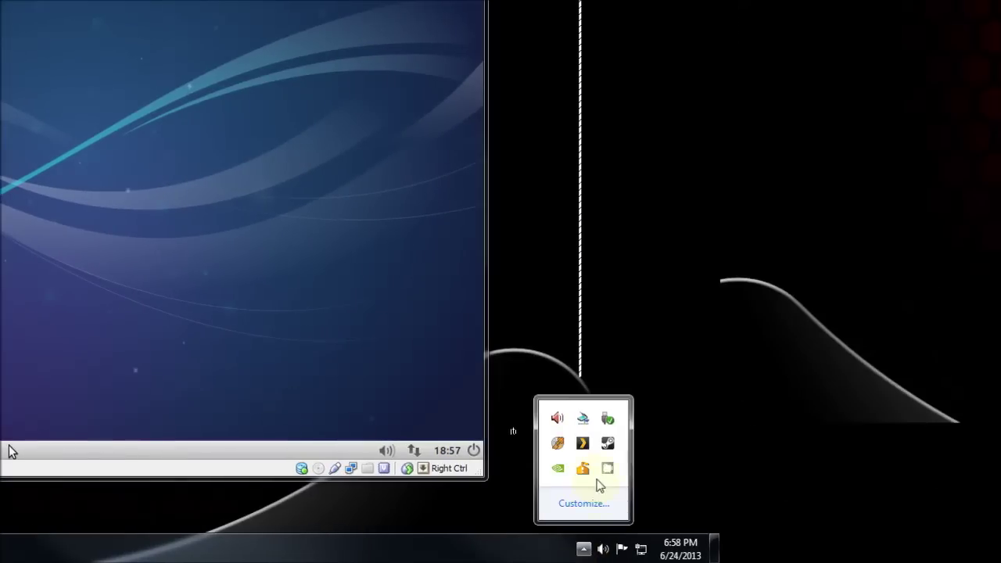
{"action": "right_click", "coordinate": [764, 470]}
{"action": "left_click", "coordinate": [632, 435]}
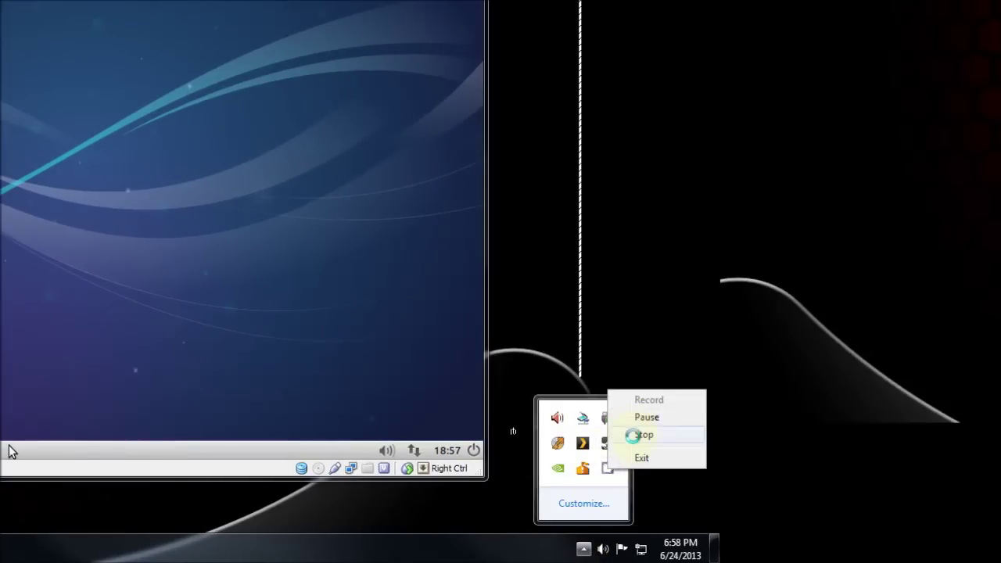